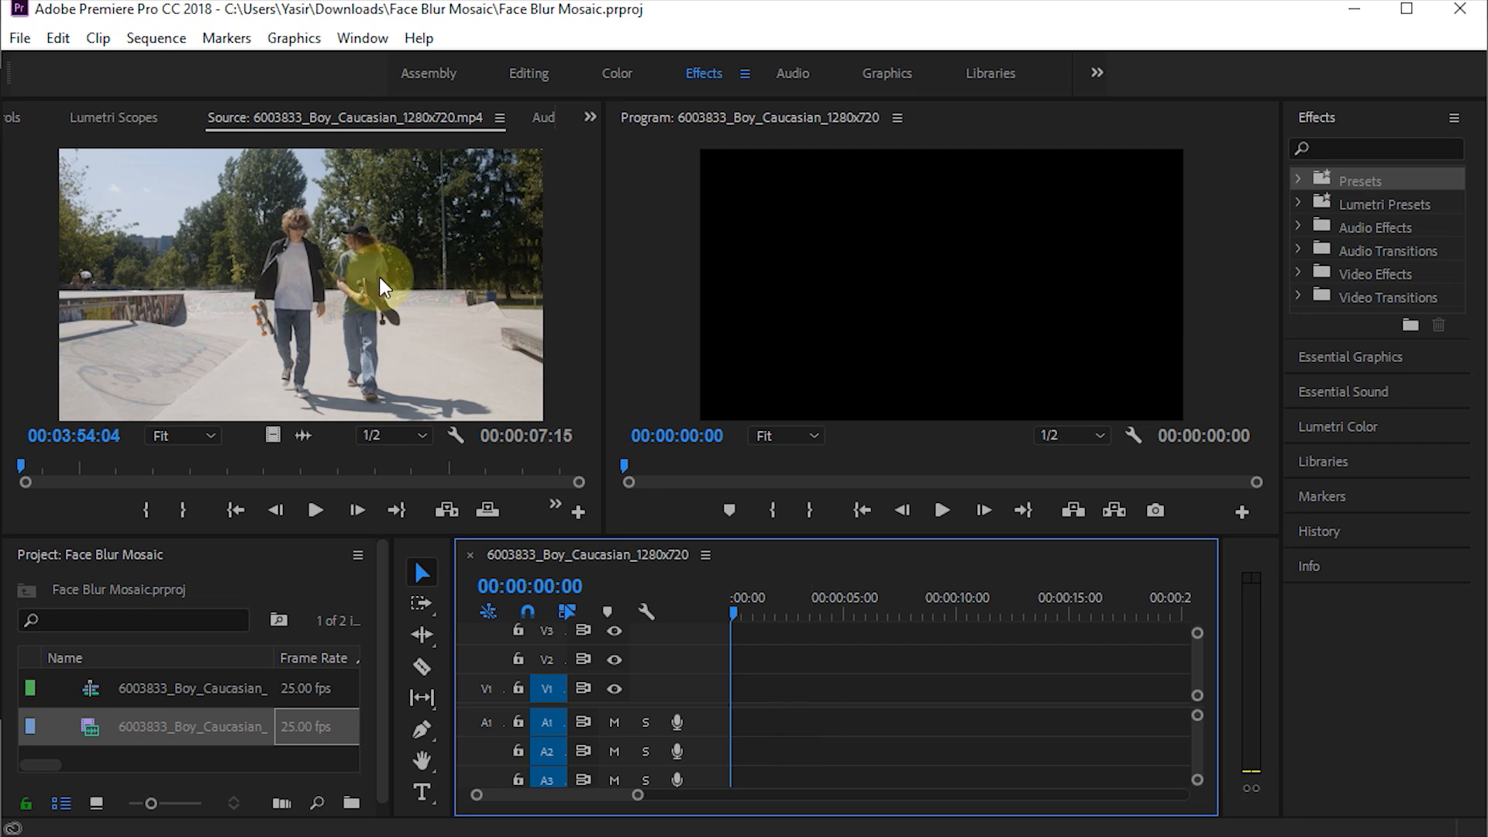
Place the source clip on track V1 at the start of the sequence, preview it, and return the playhead to 00:00:00:00.
drag(310, 270, 737, 687)
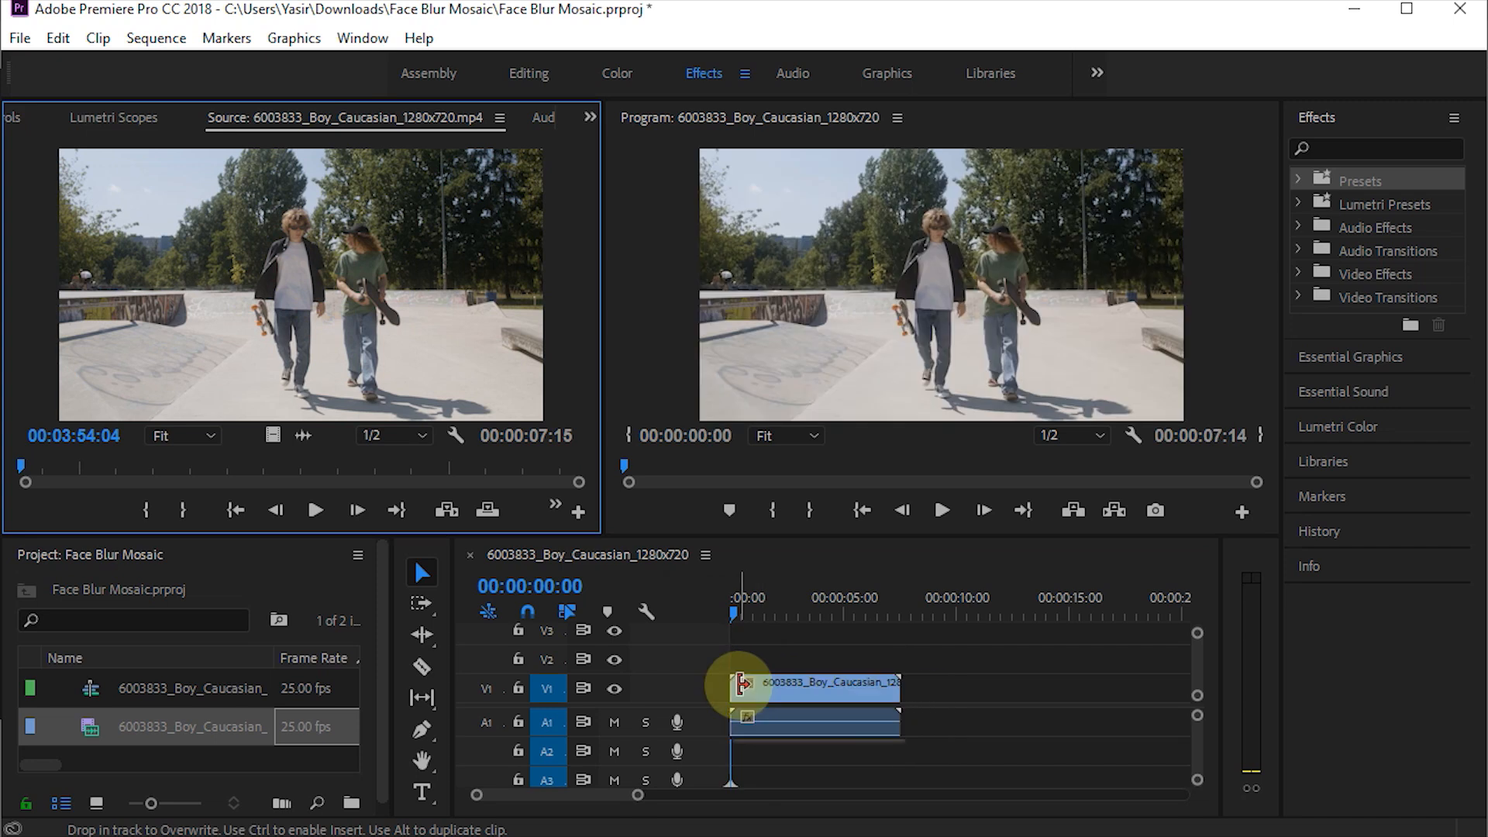
click(941, 510)
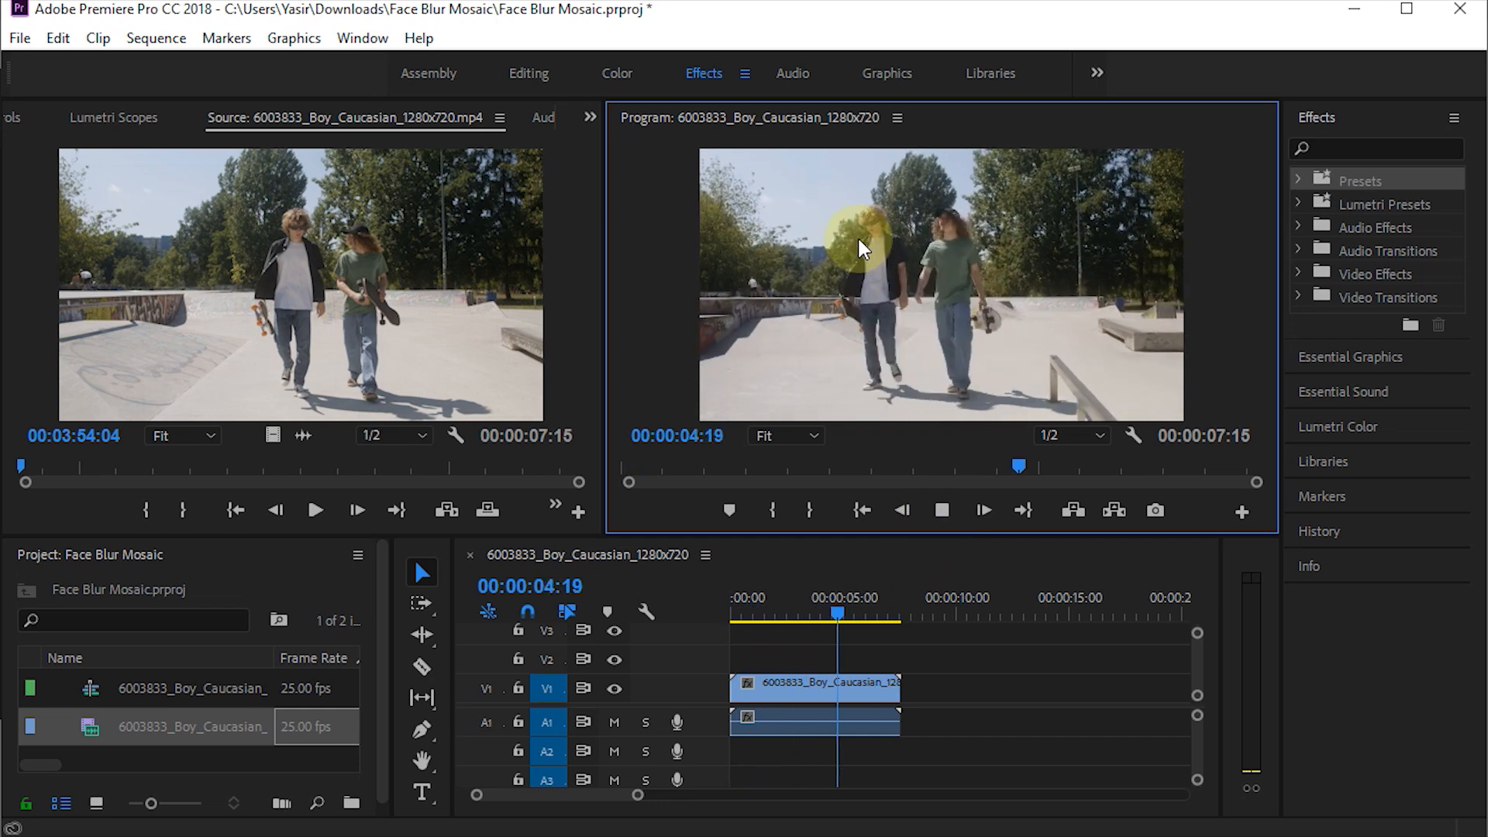
key(space)
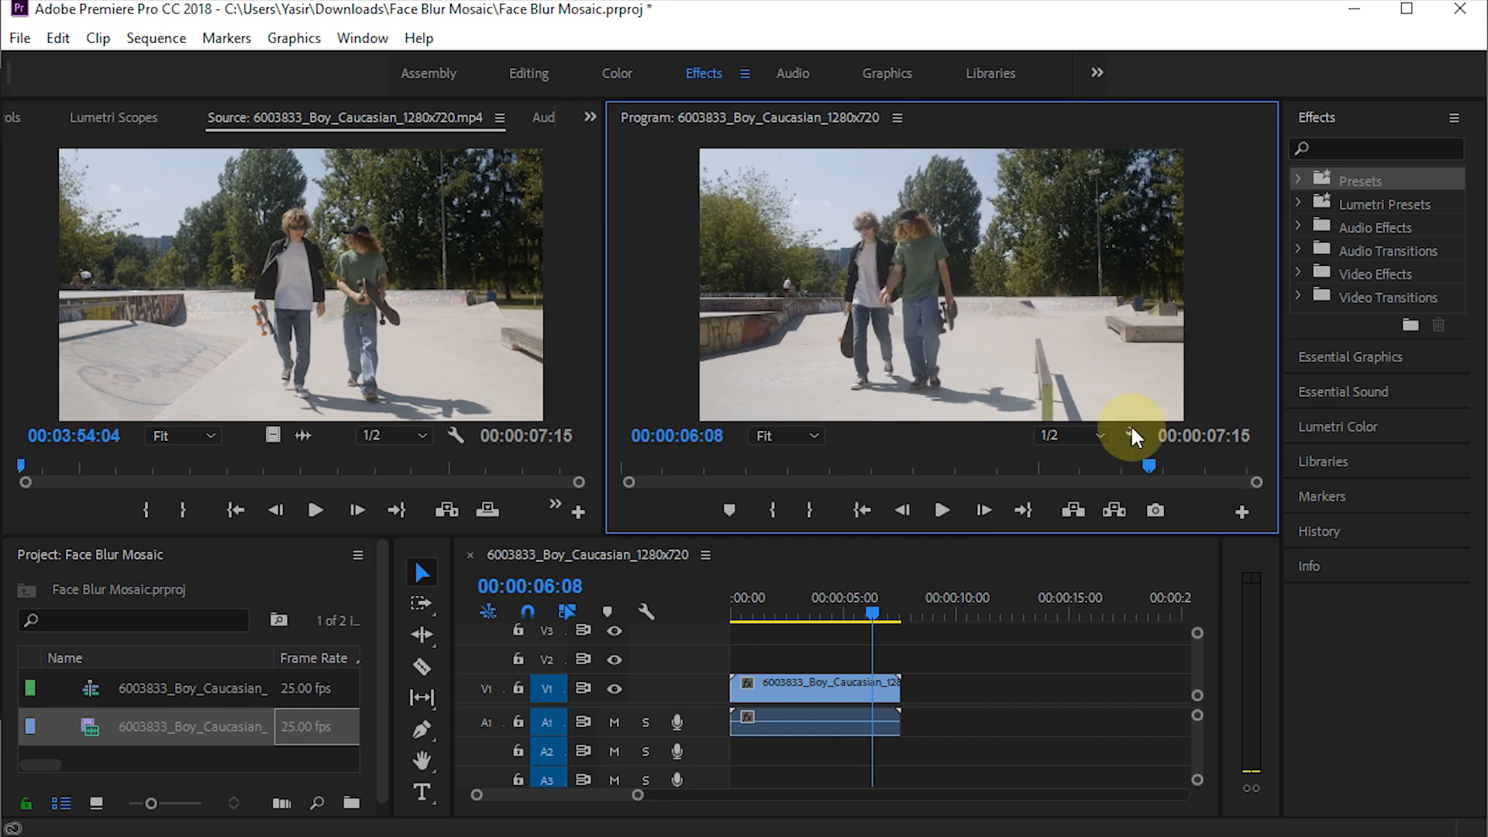
drag(820, 616, 656, 616)
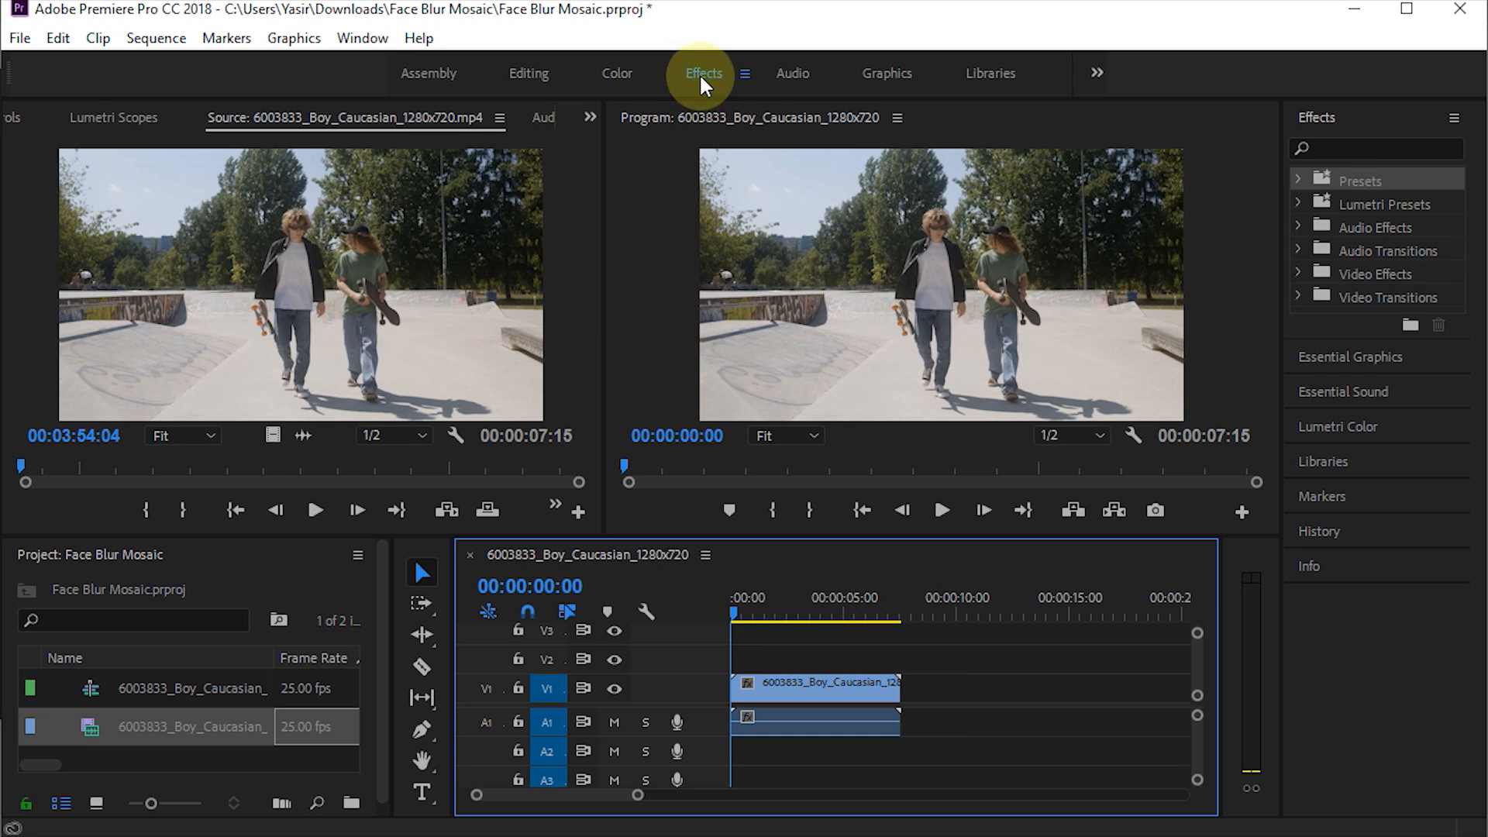
Search the effects for "blur" and apply Gaussian Blur to the clip on V1.
click(1333, 148)
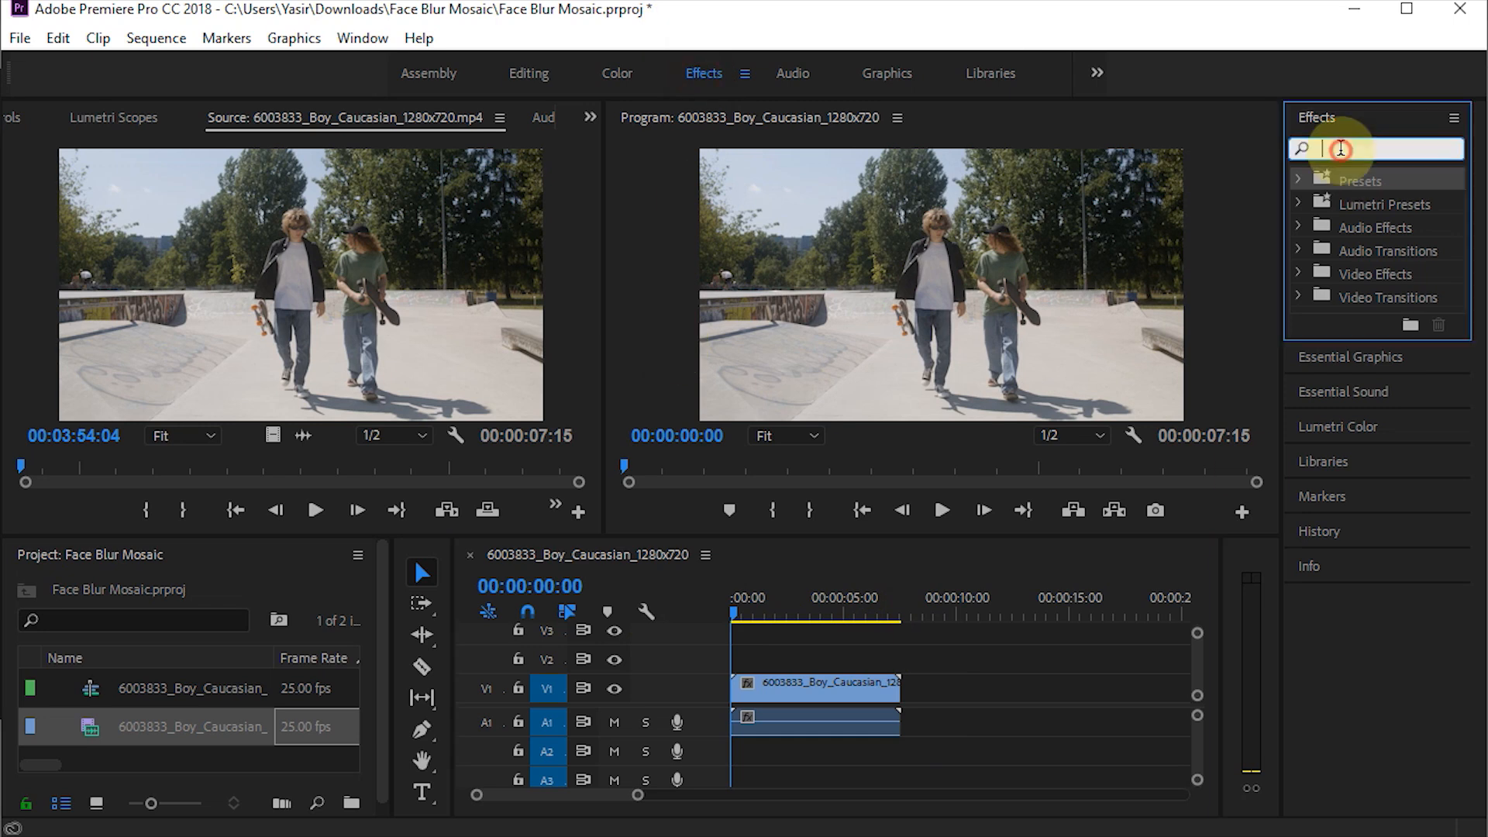
text(blur)
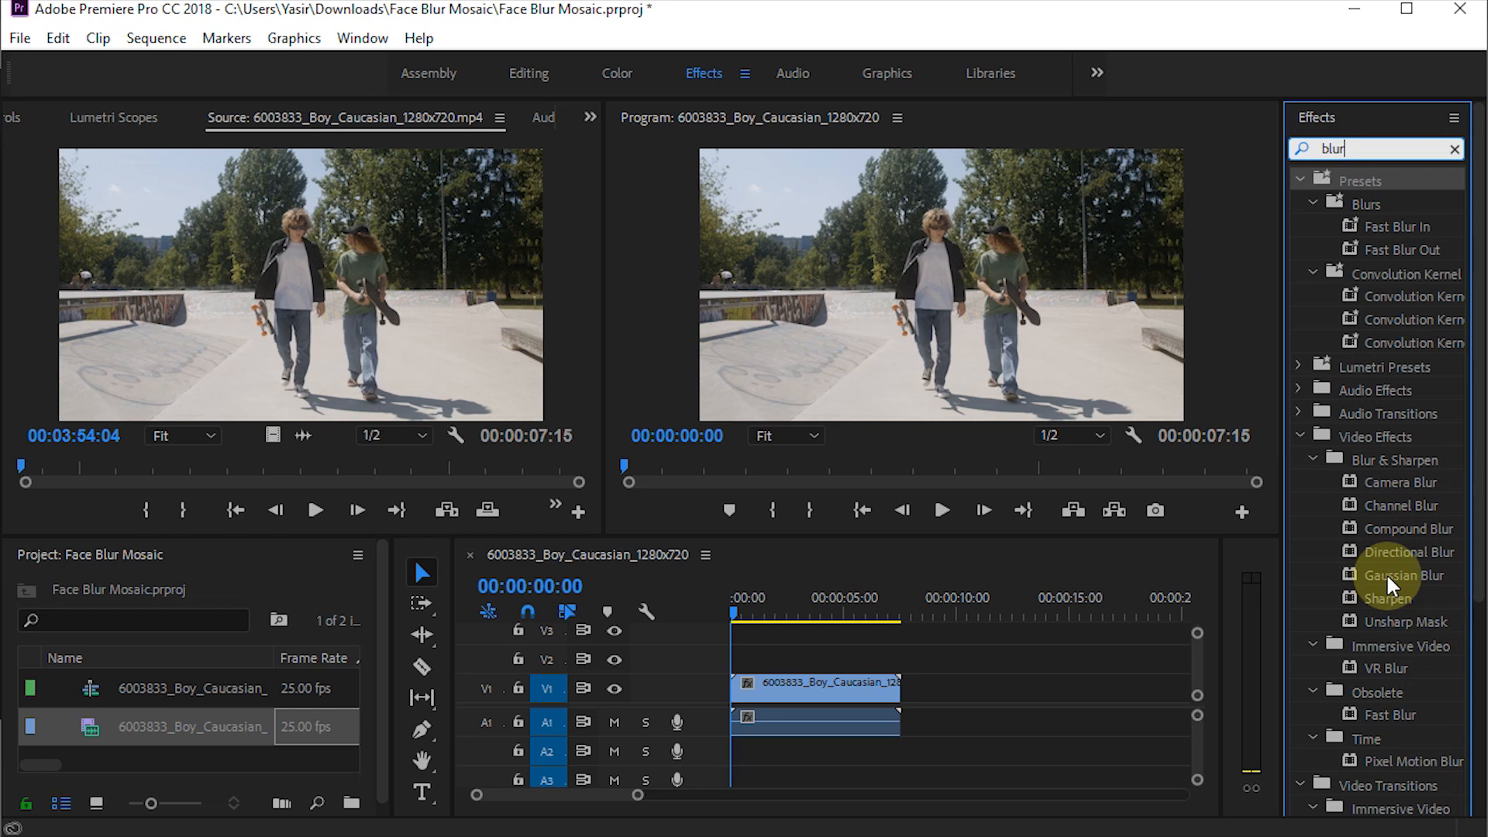
drag(1398, 573, 814, 684)
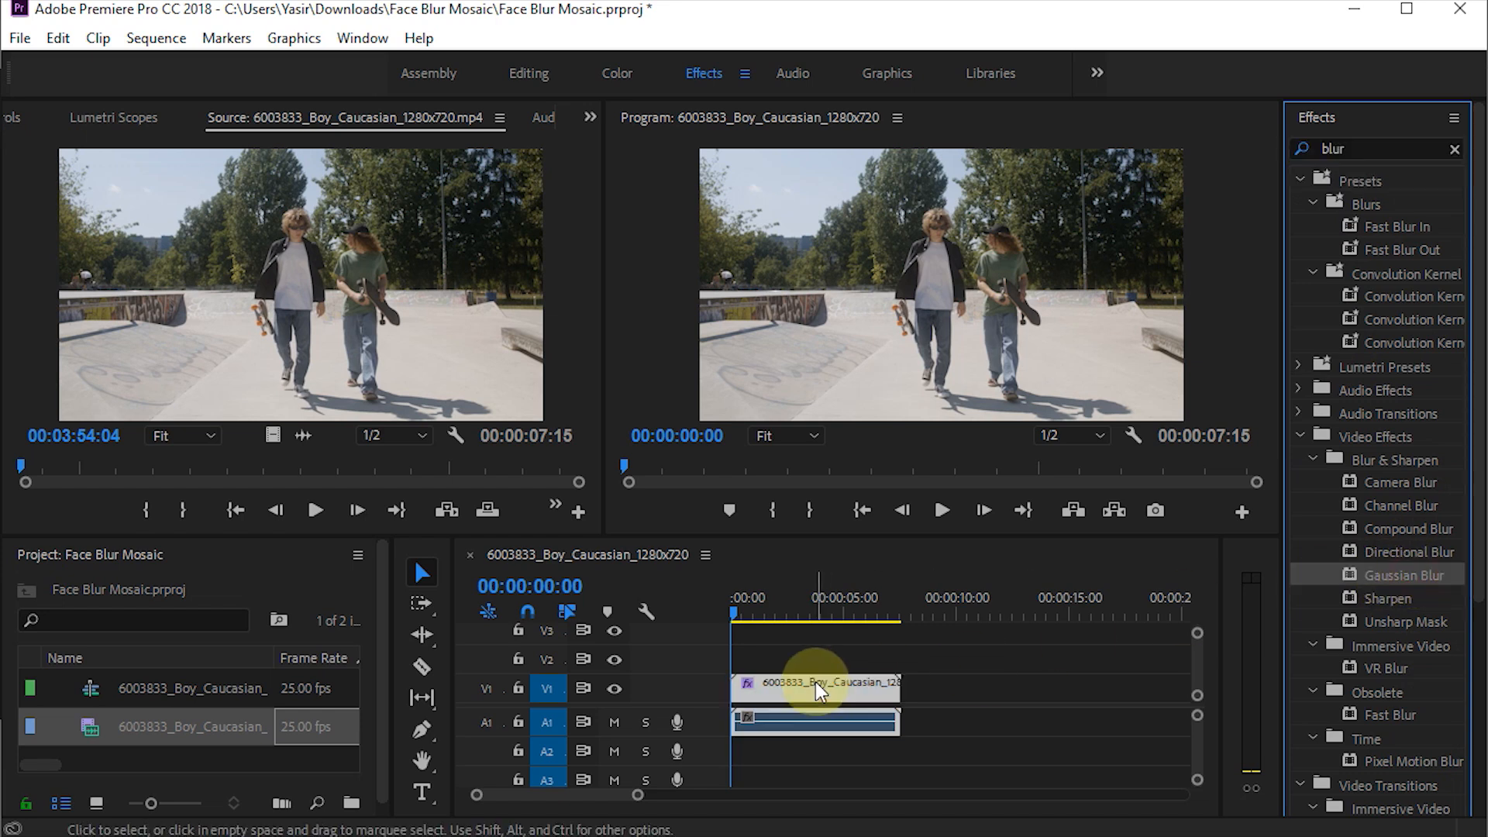
Set the Blurriness of the V1 clip's Gaussian Blur to 40 in its effect controls.
click(766, 692)
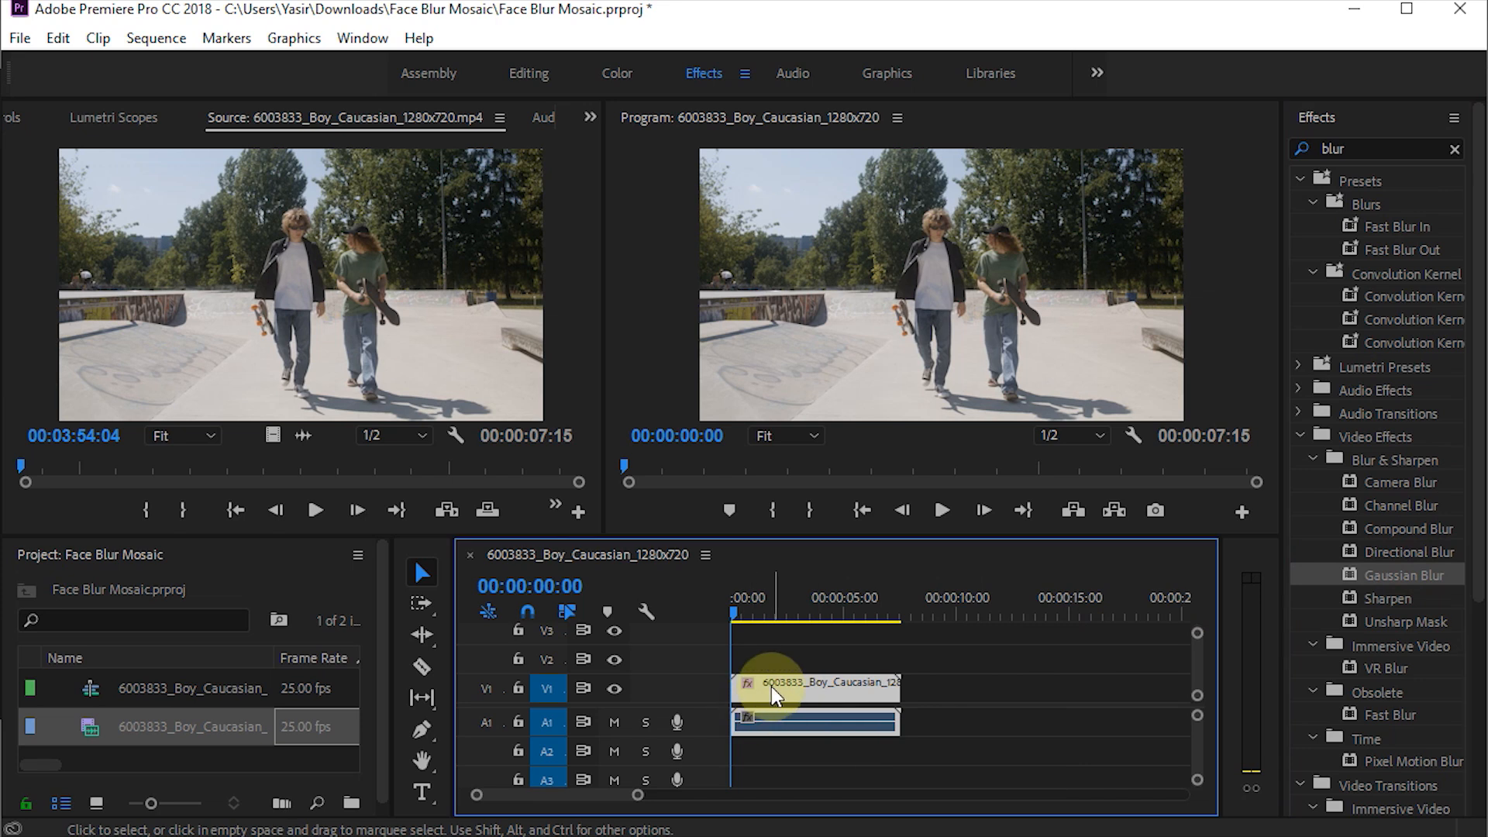
click(591, 117)
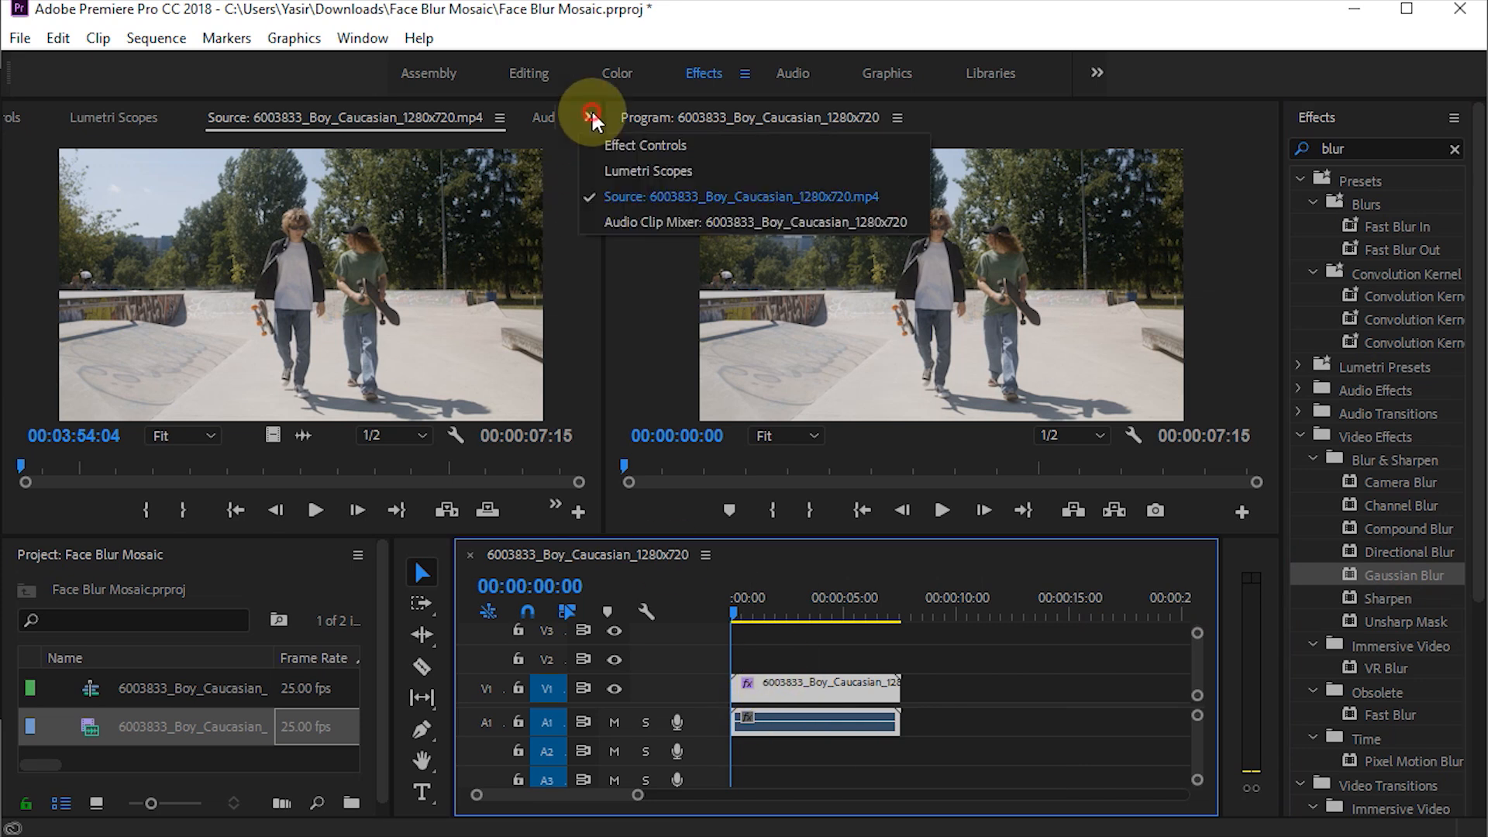
click(625, 145)
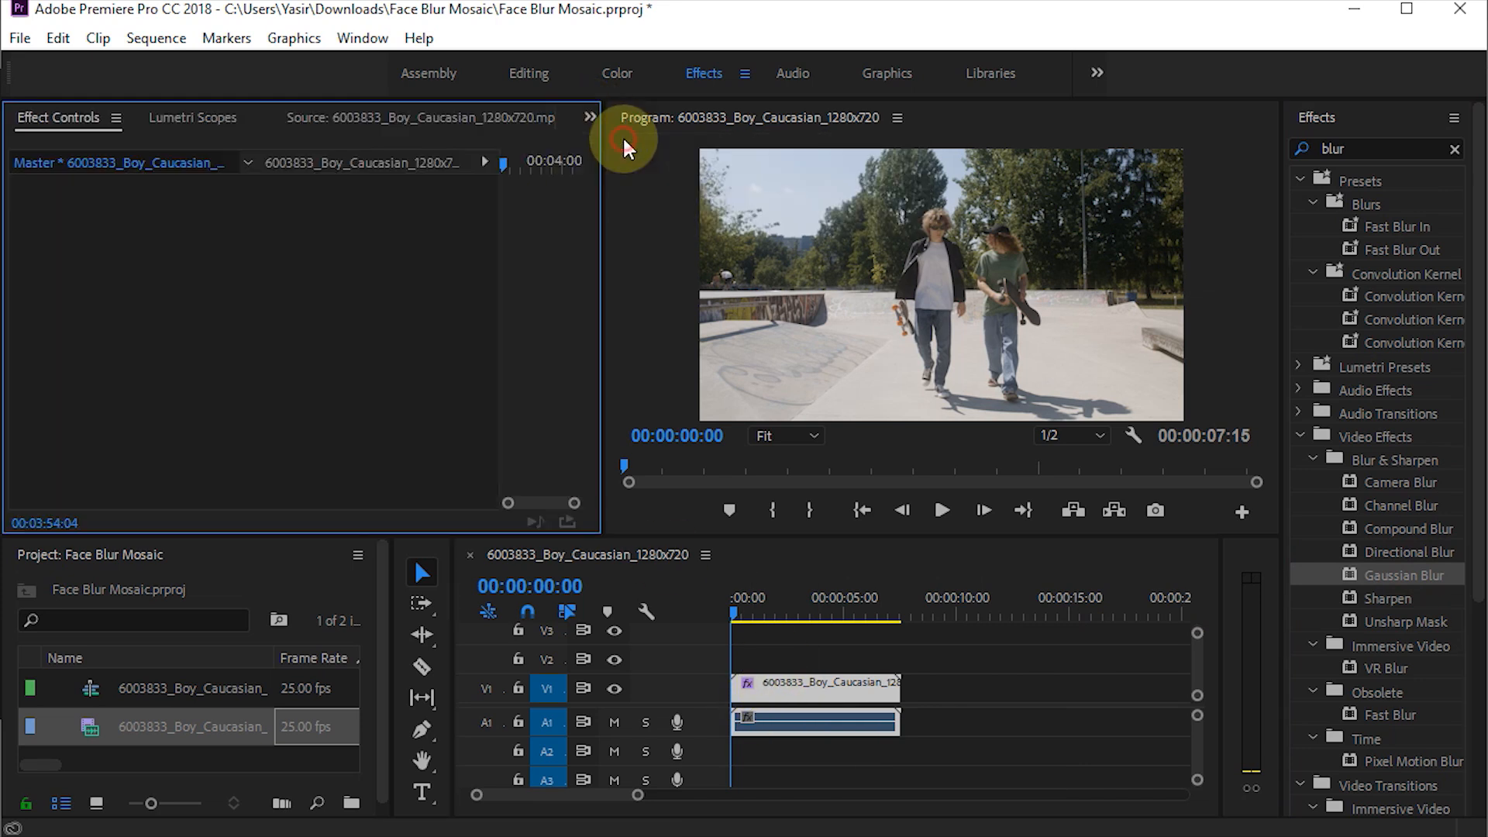
click(801, 682)
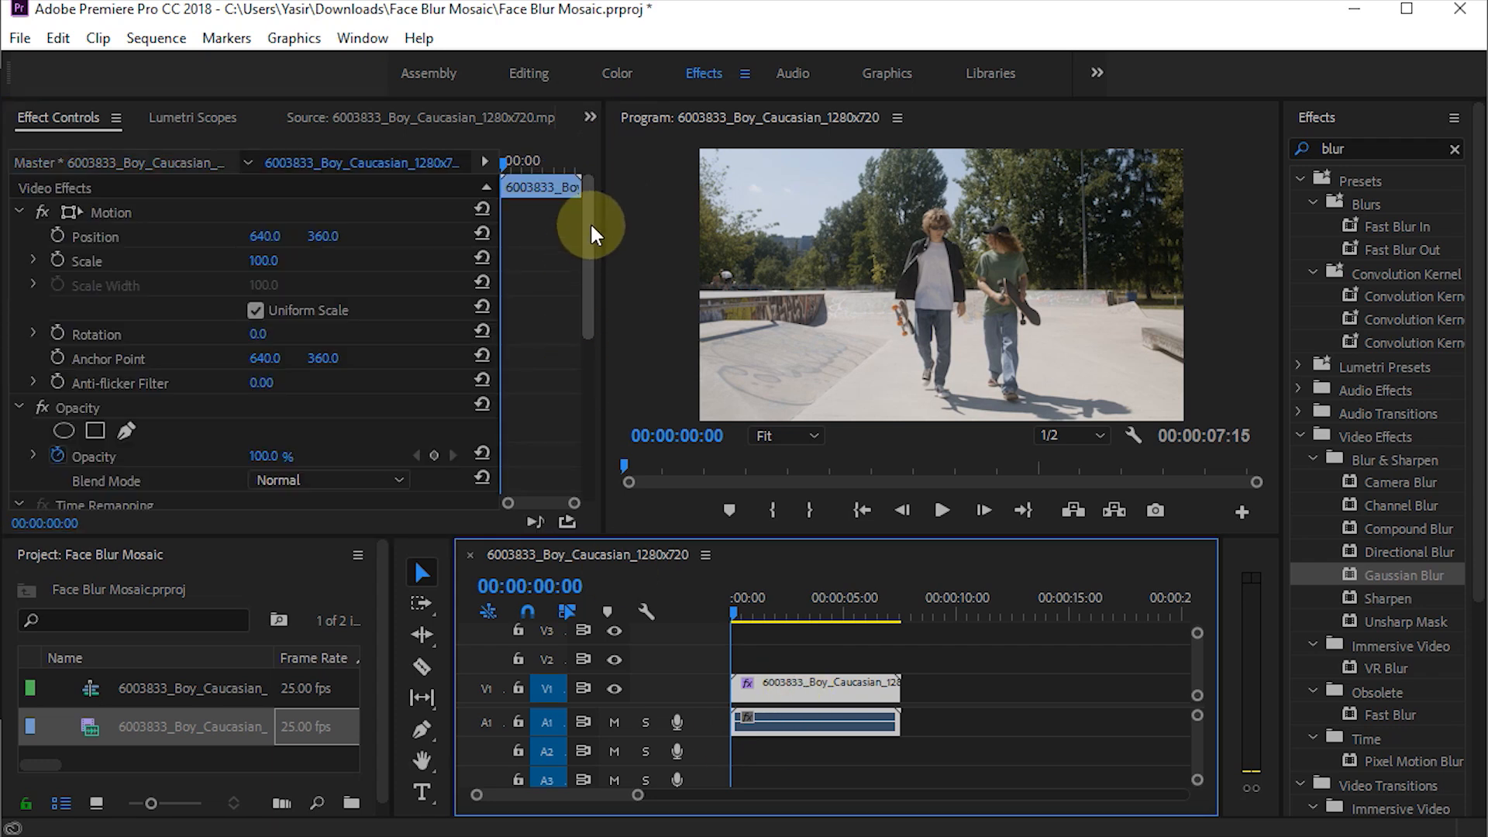
drag(589, 222, 582, 380)
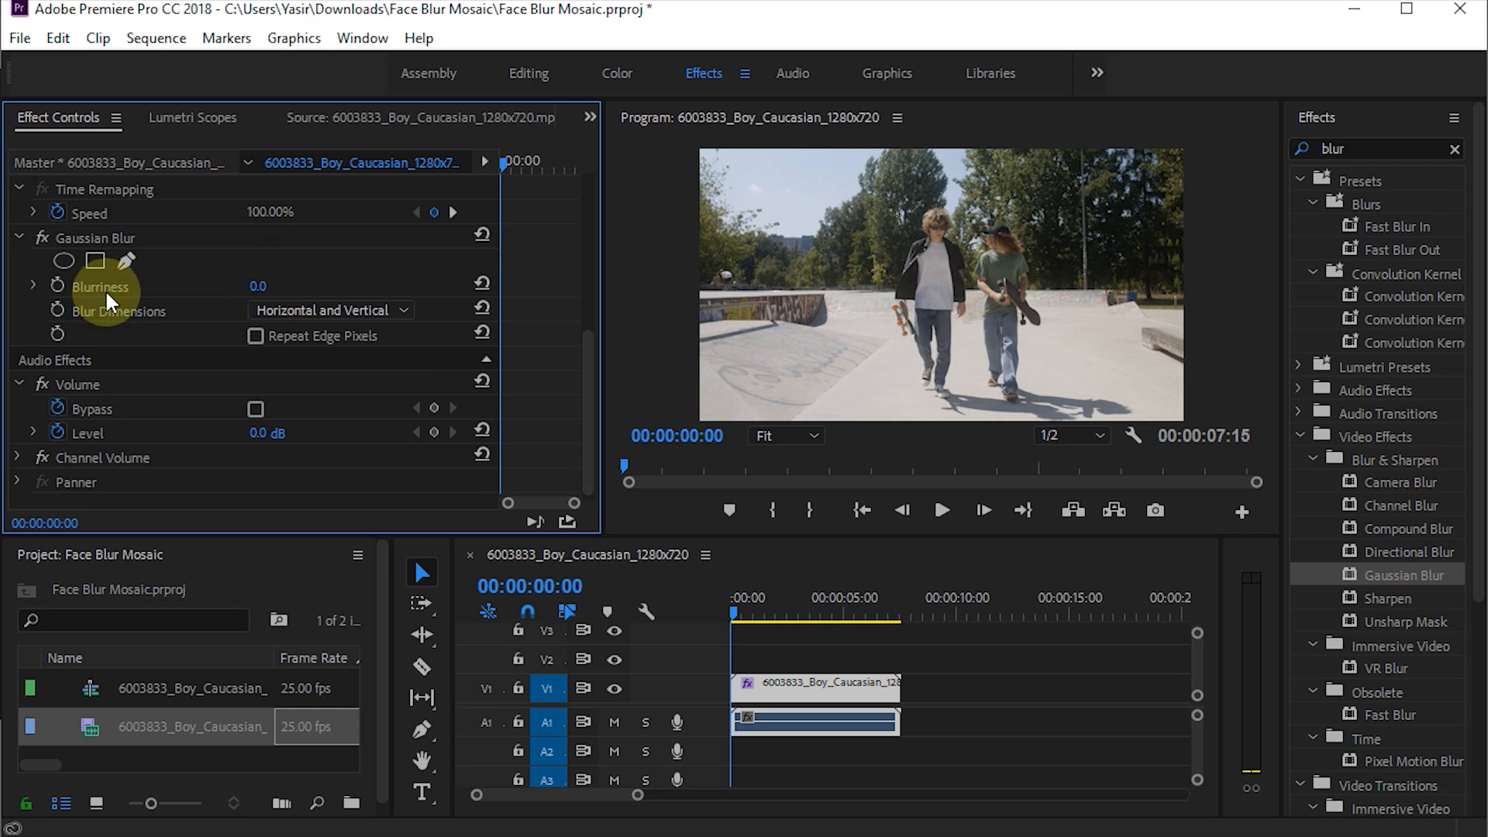
drag(259, 286, 199, 285)
click(279, 285)
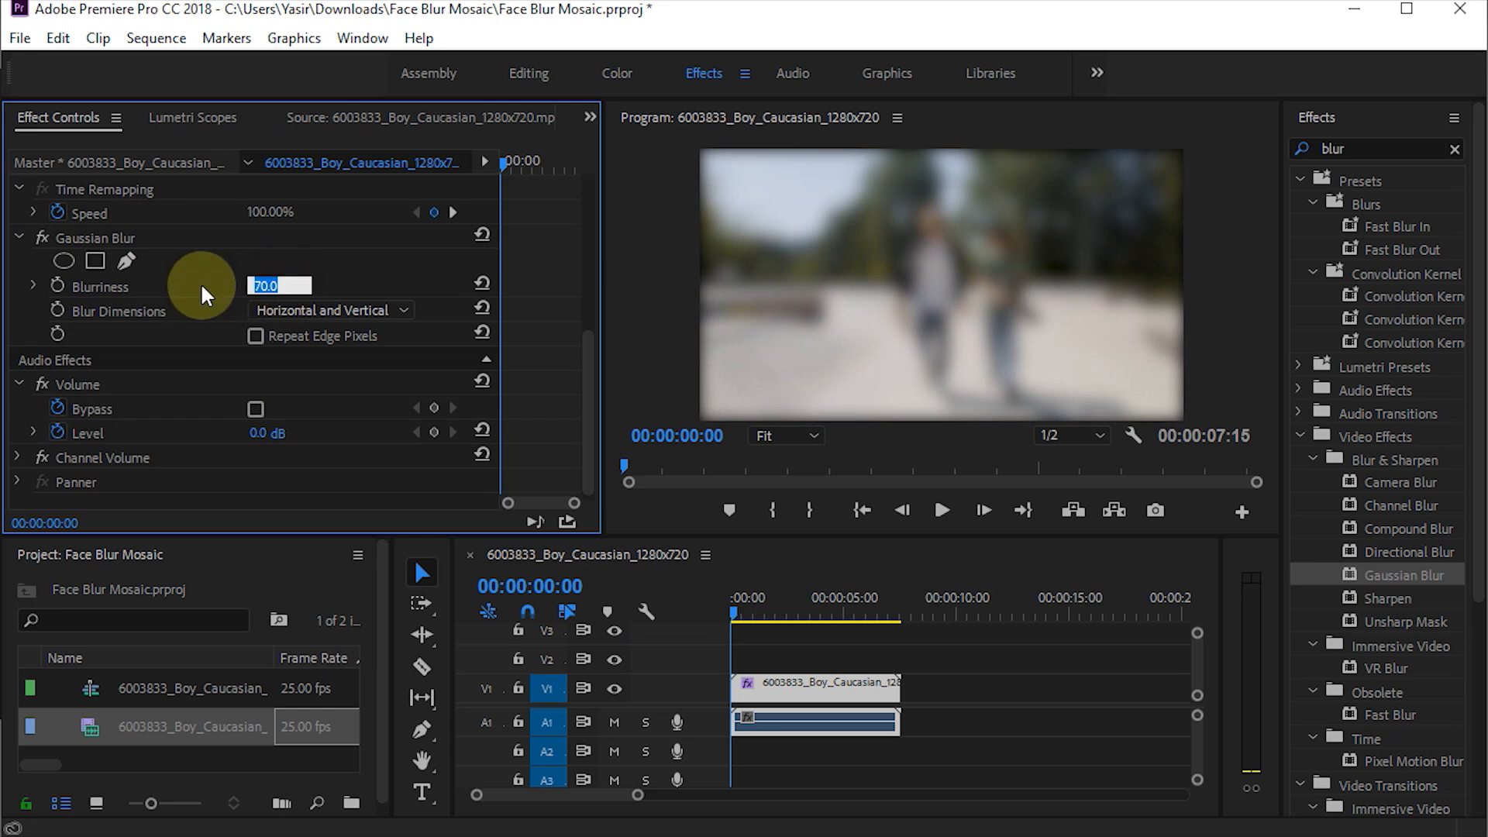
text(40)
click(203, 289)
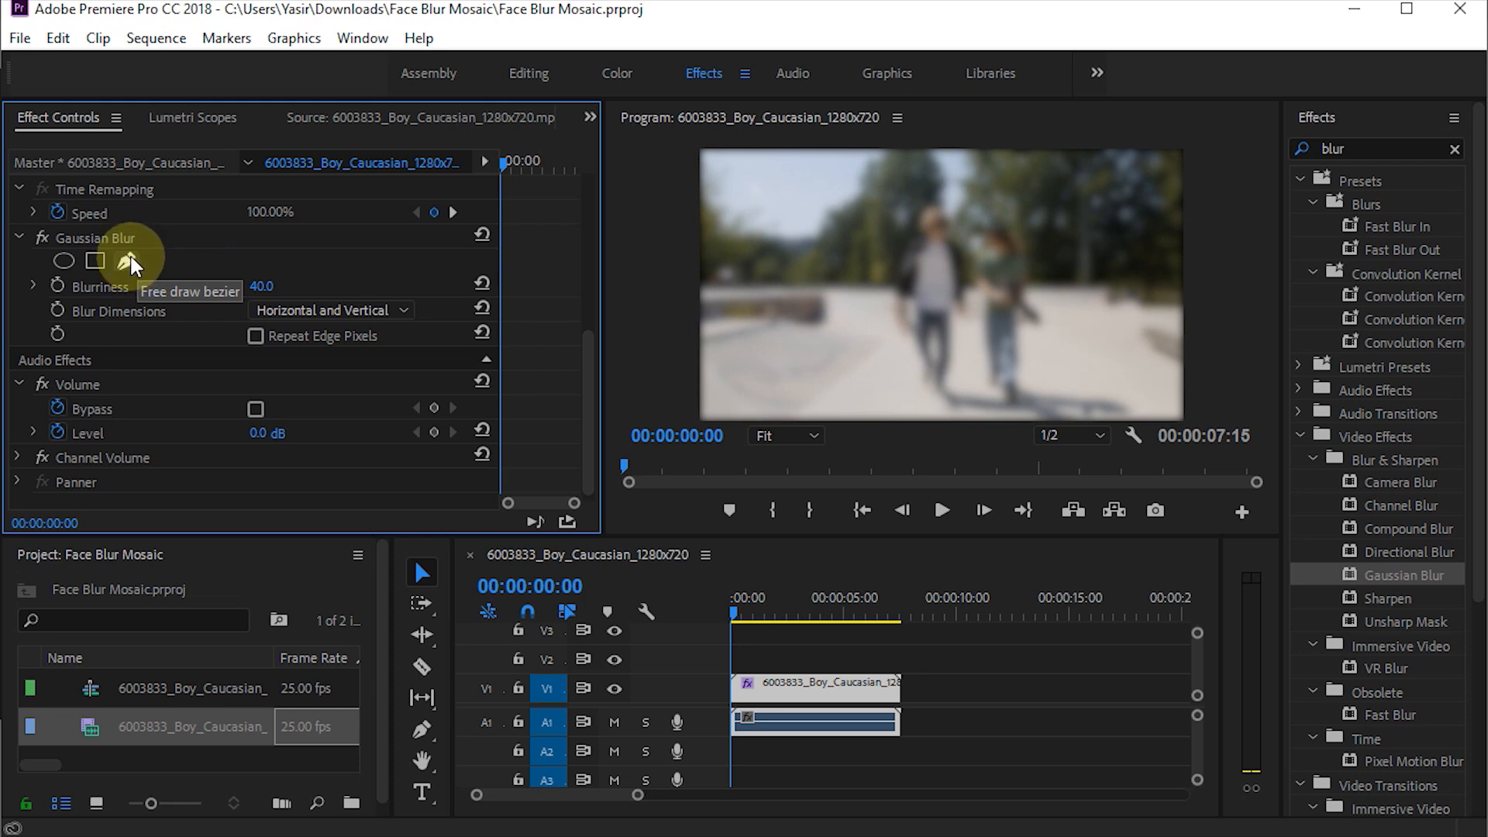
Add an elliptical mask to the Gaussian Blur and shrink it around the head of the boy in the white T-shirt.
click(63, 261)
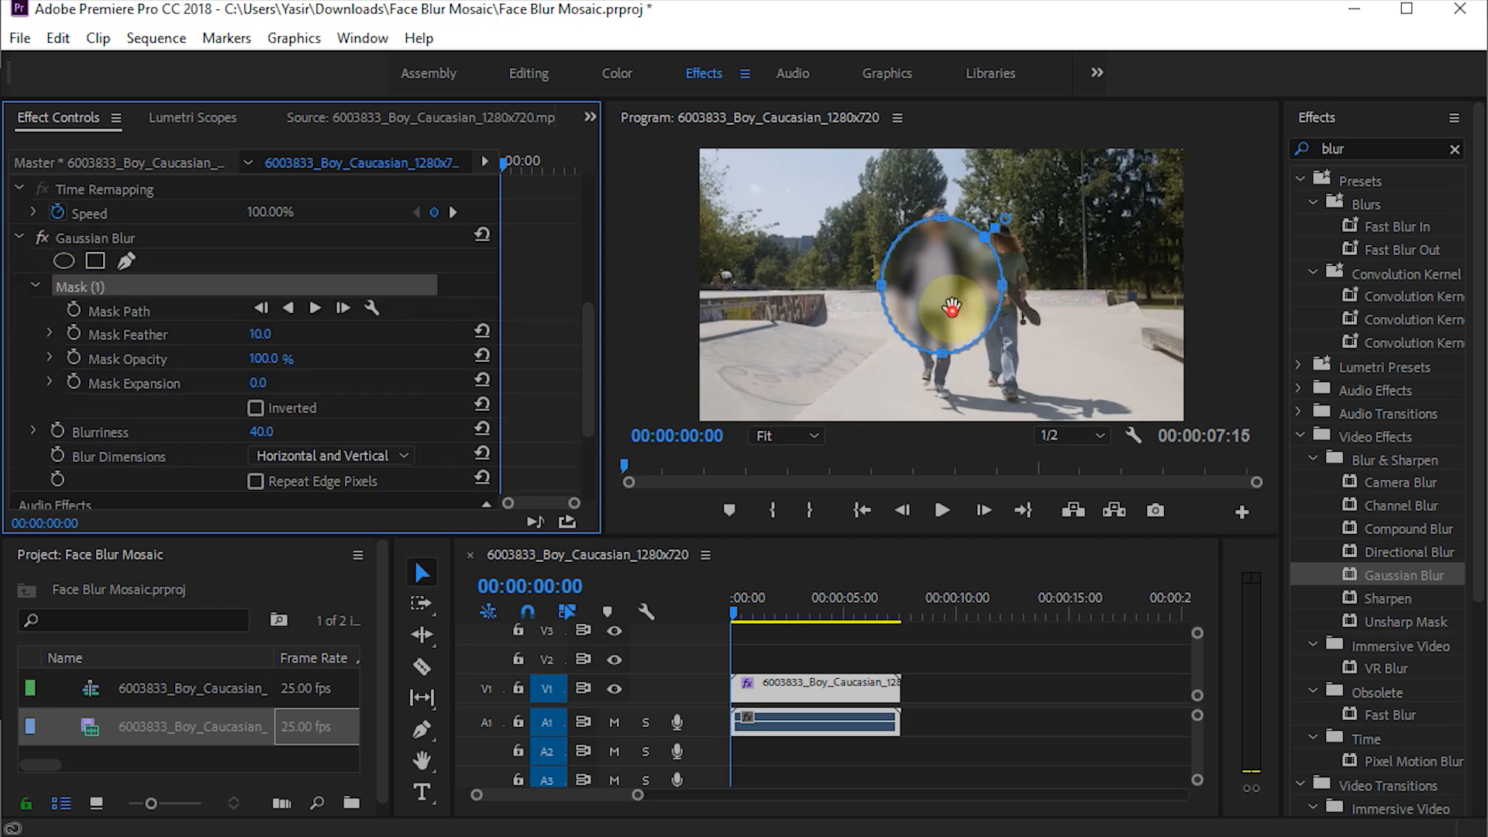
drag(951, 309, 939, 261)
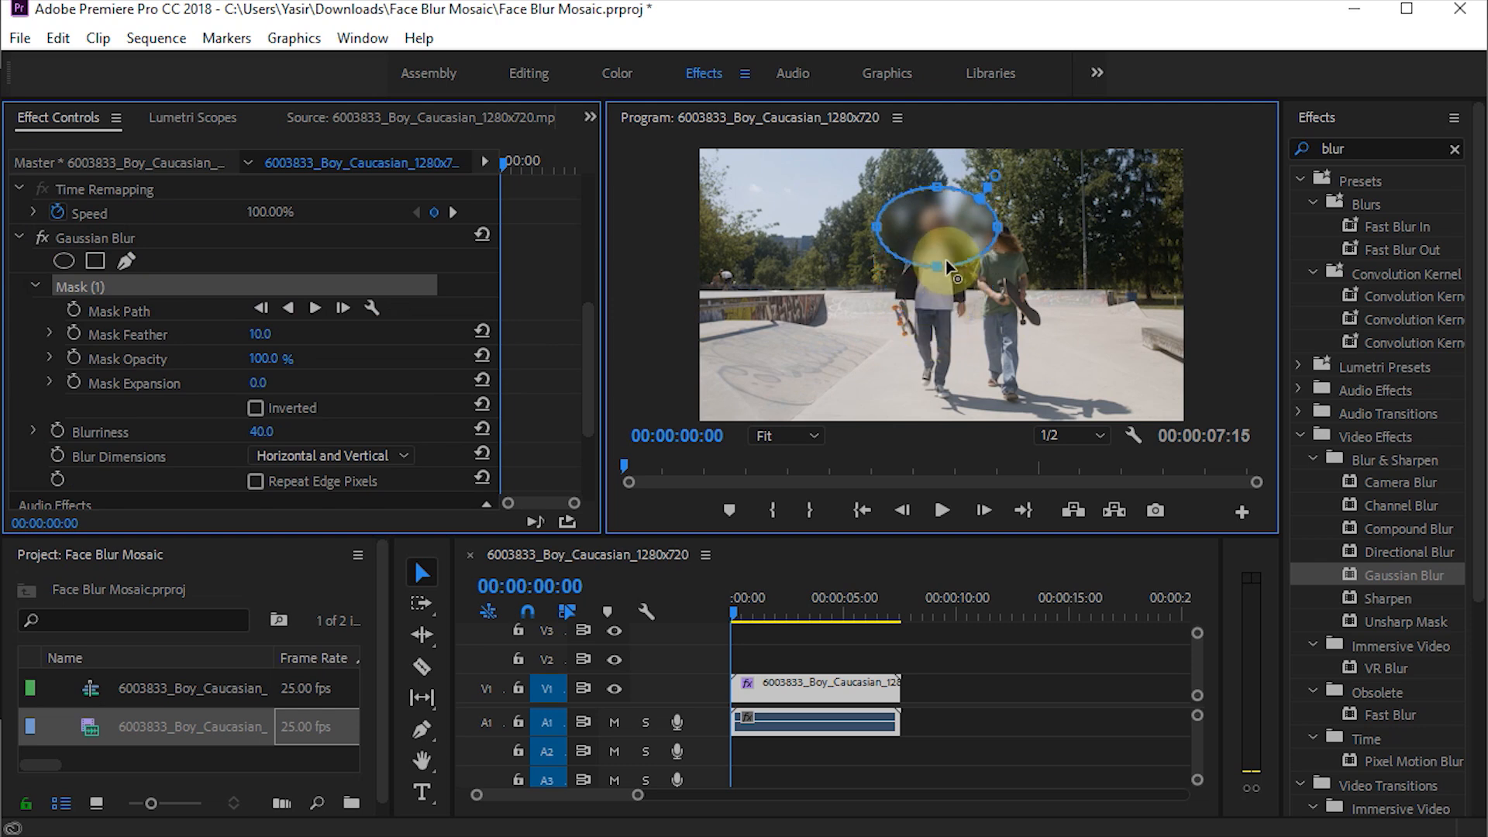
click(818, 429)
click(810, 597)
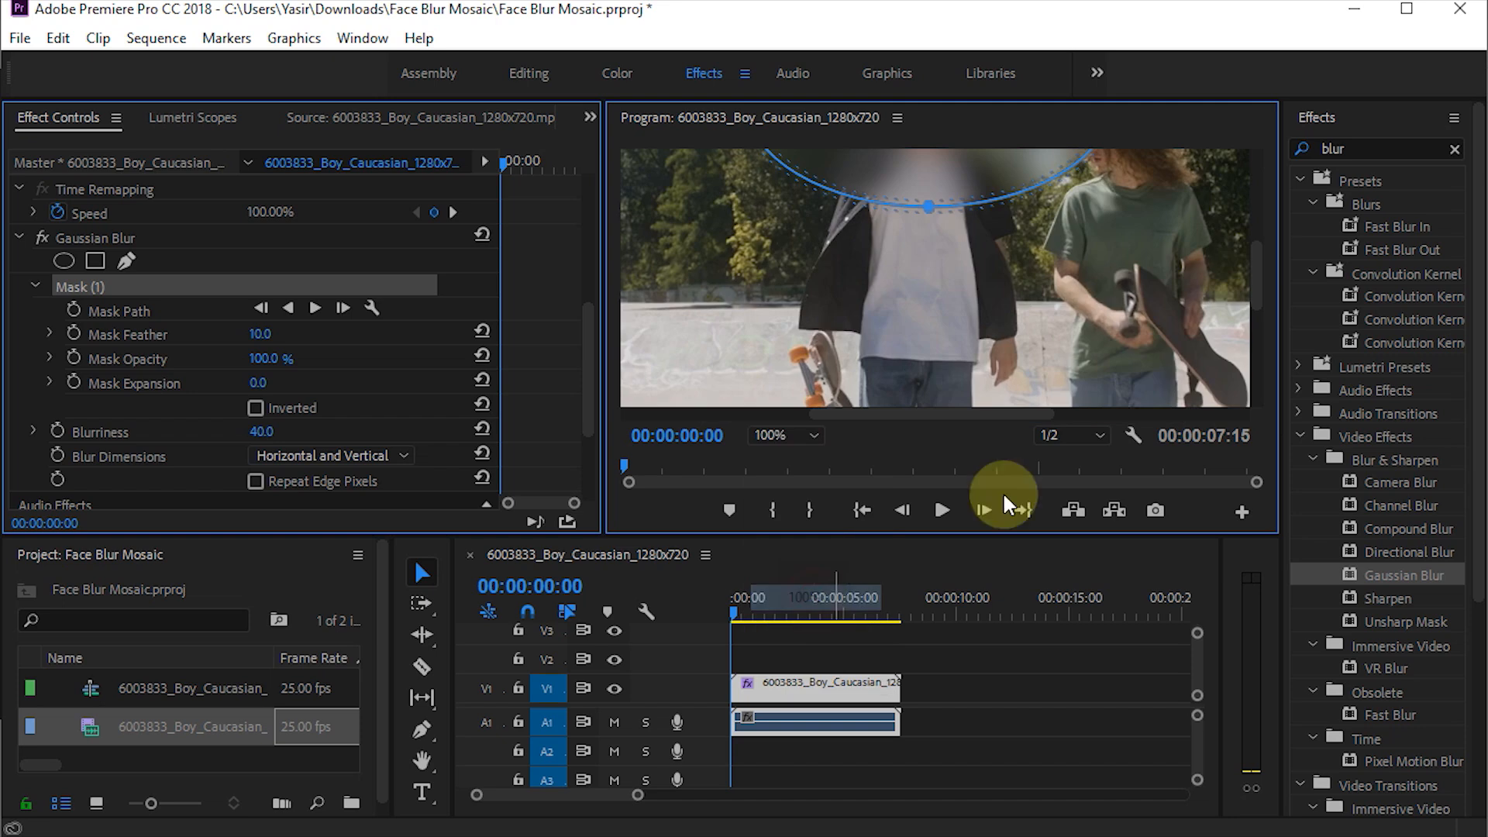
drag(1252, 260, 1253, 222)
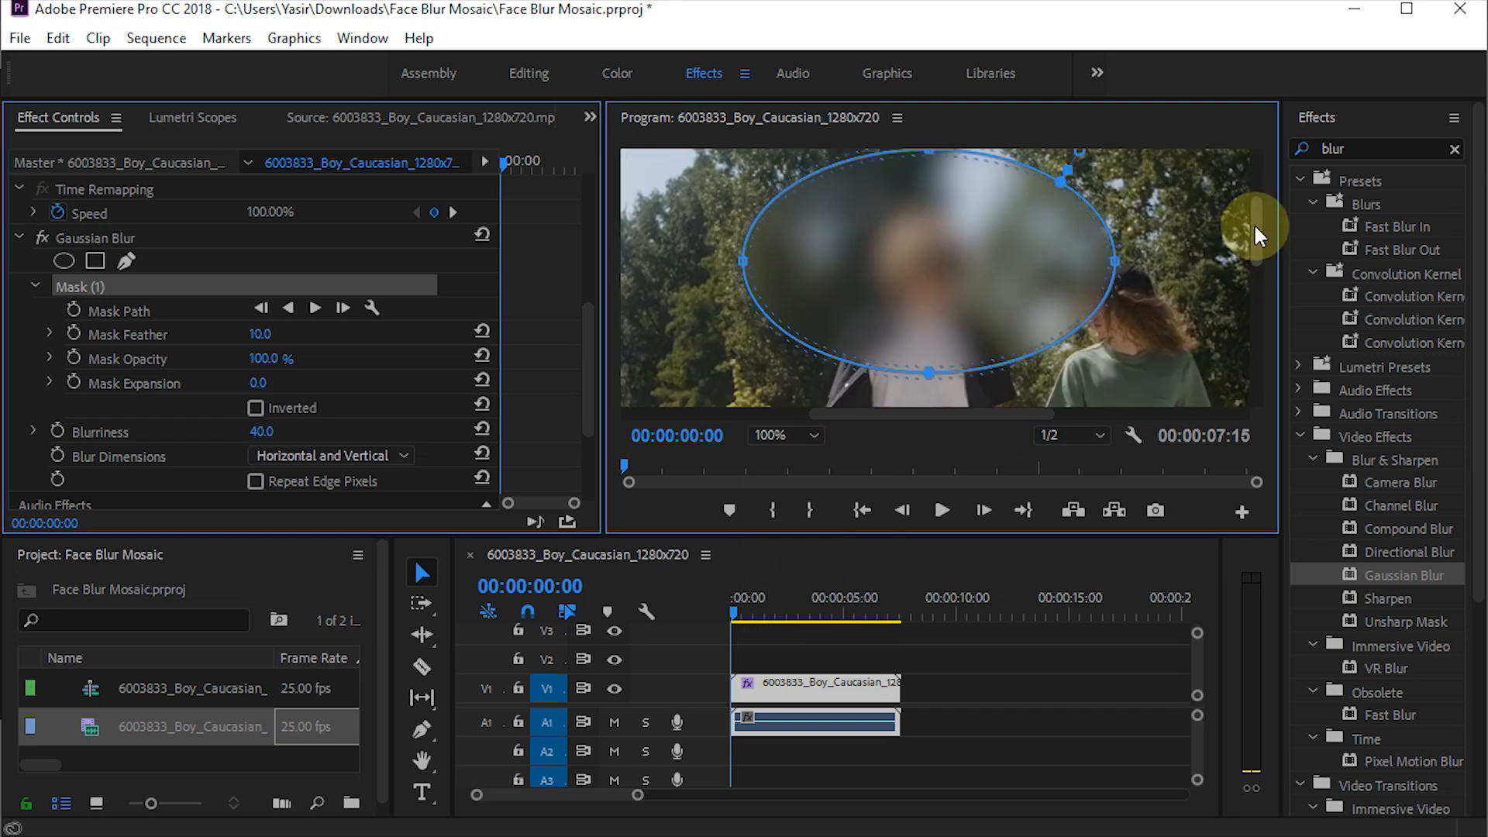
drag(1114, 265, 964, 261)
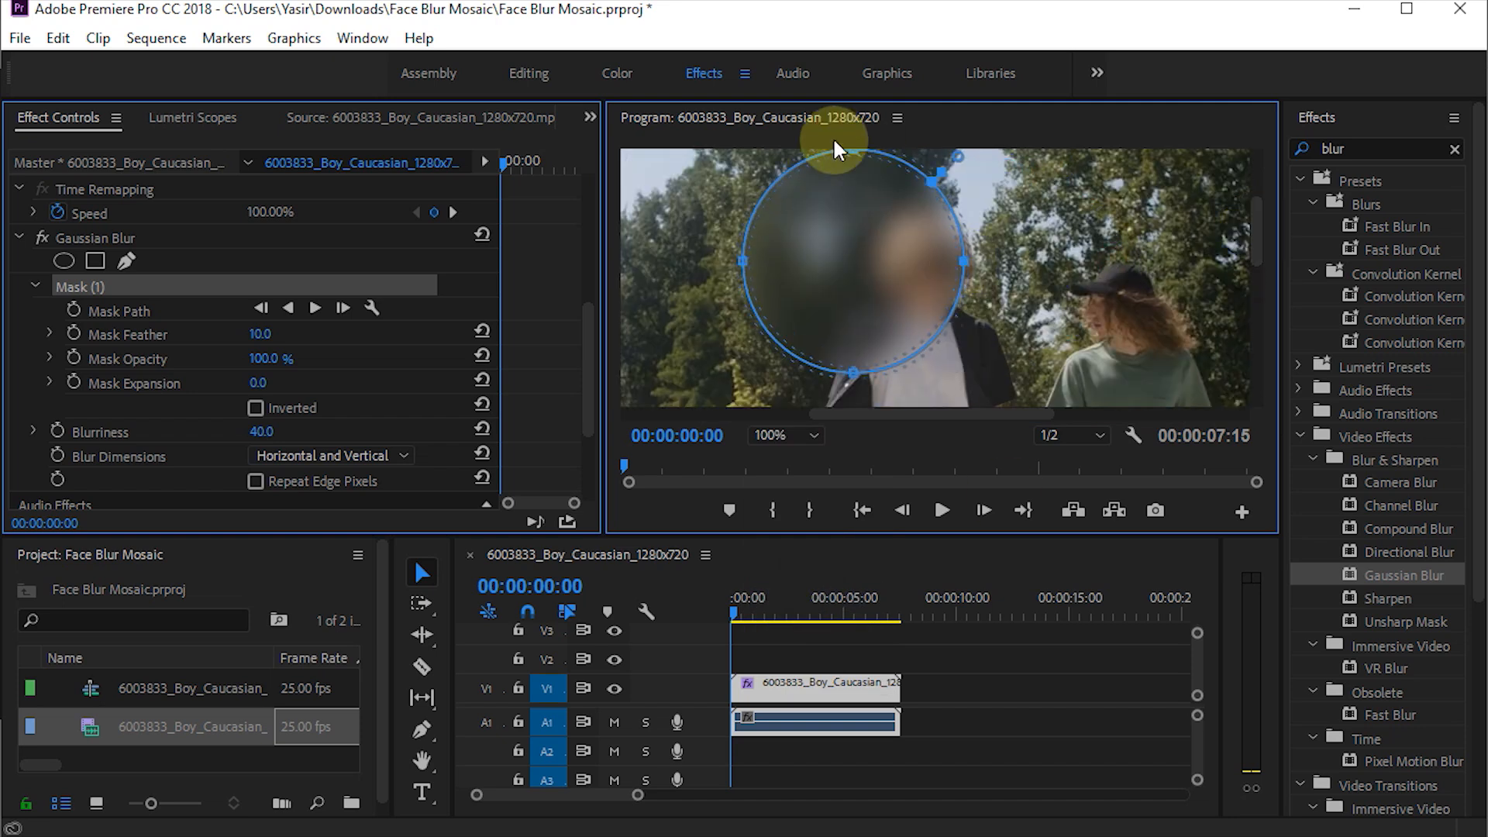
click(849, 150)
drag(849, 150, 853, 209)
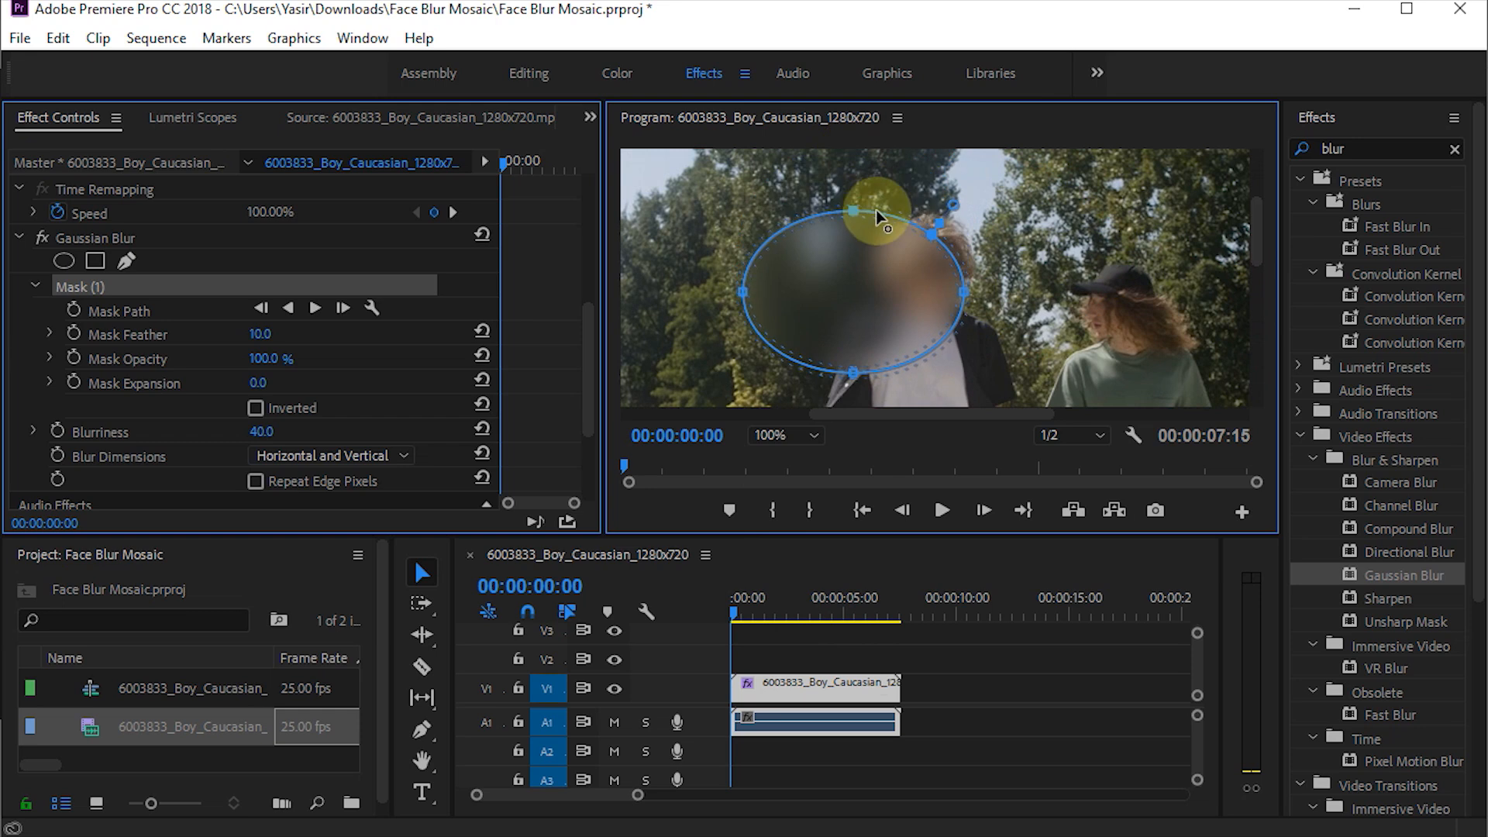
click(743, 294)
drag(742, 299, 871, 305)
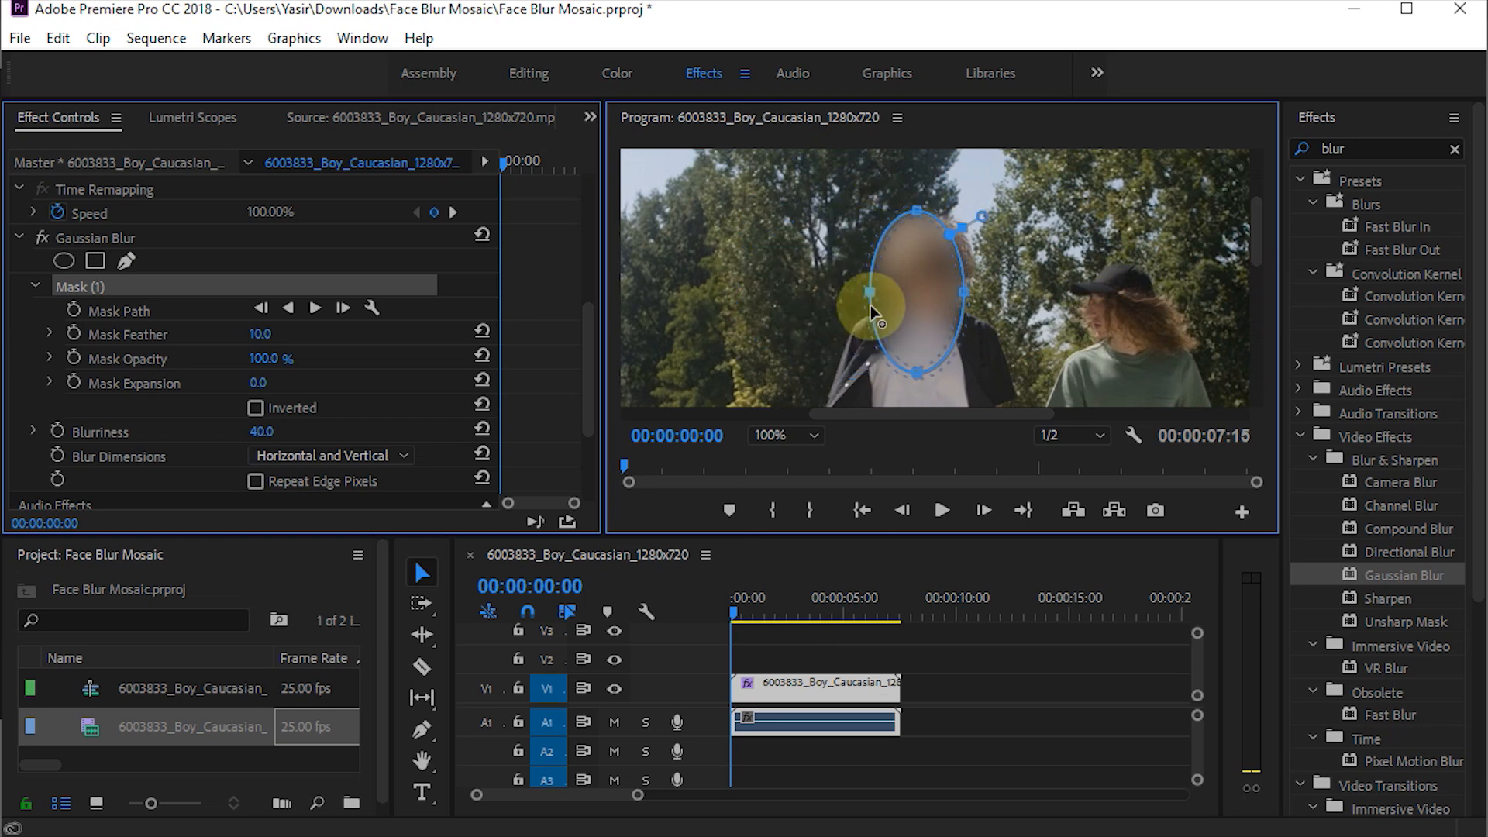
click(918, 374)
drag(919, 375, 924, 319)
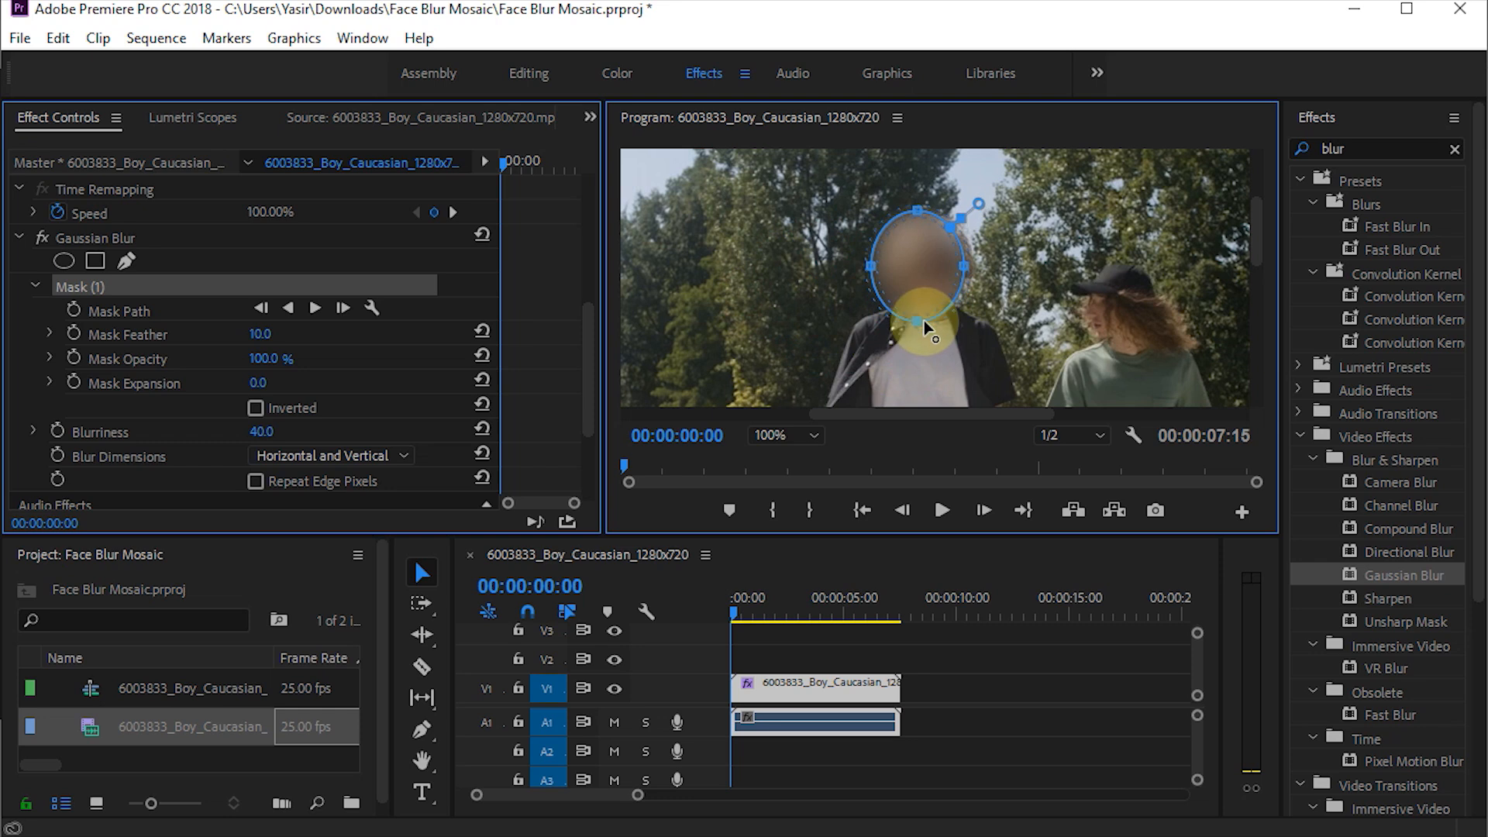
Fine-tune the elliptical mask's position and edges so that it closely fits the boy's face.
drag(929, 263, 941, 270)
drag(931, 213, 928, 220)
drag(928, 329, 929, 319)
drag(975, 276, 970, 273)
drag(881, 273, 882, 273)
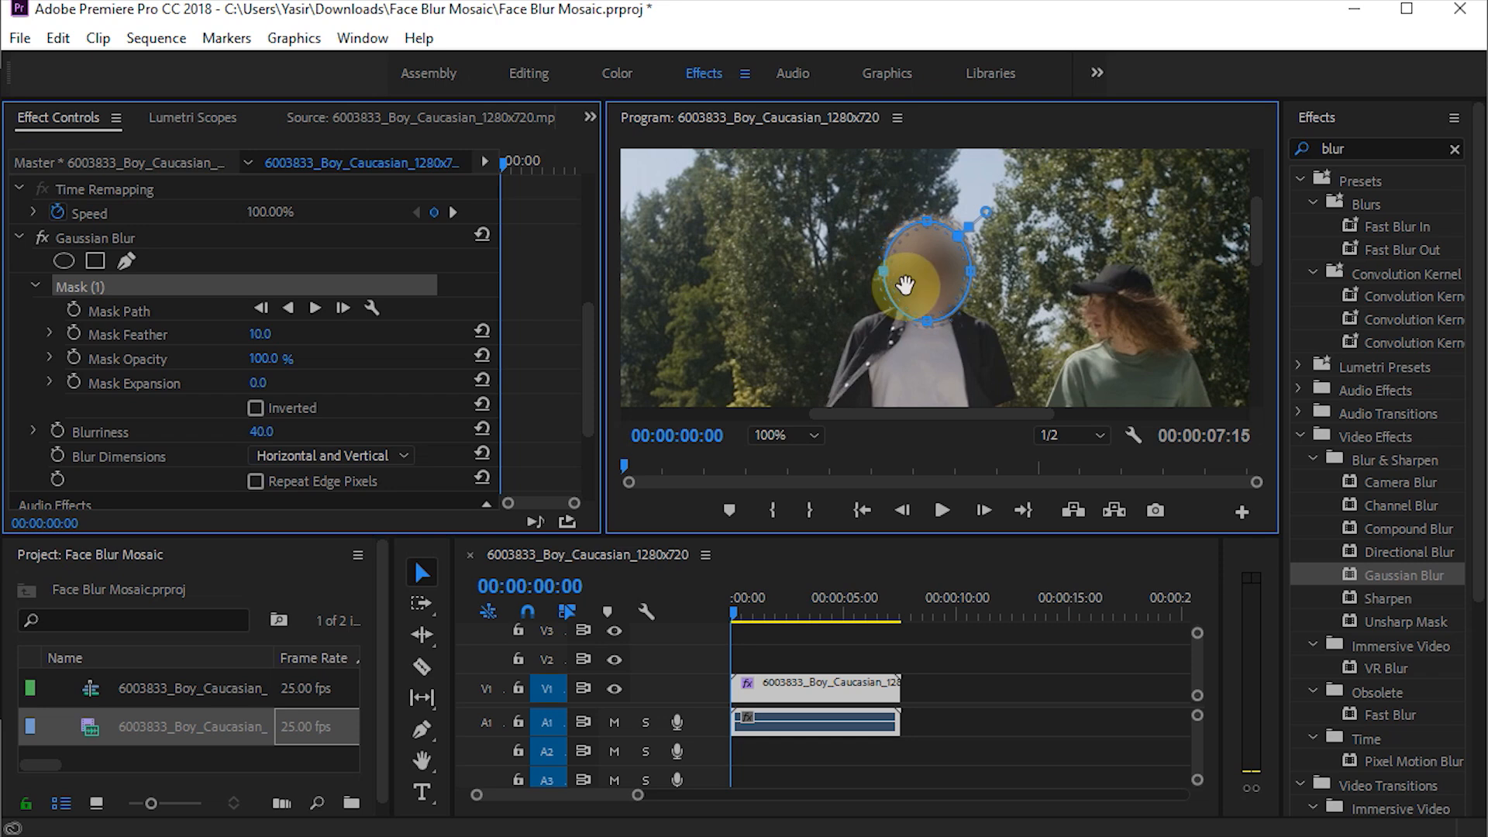
Set the Mask Feather to 5 and save the project.
drag(253, 335, 260, 338)
click(260, 338)
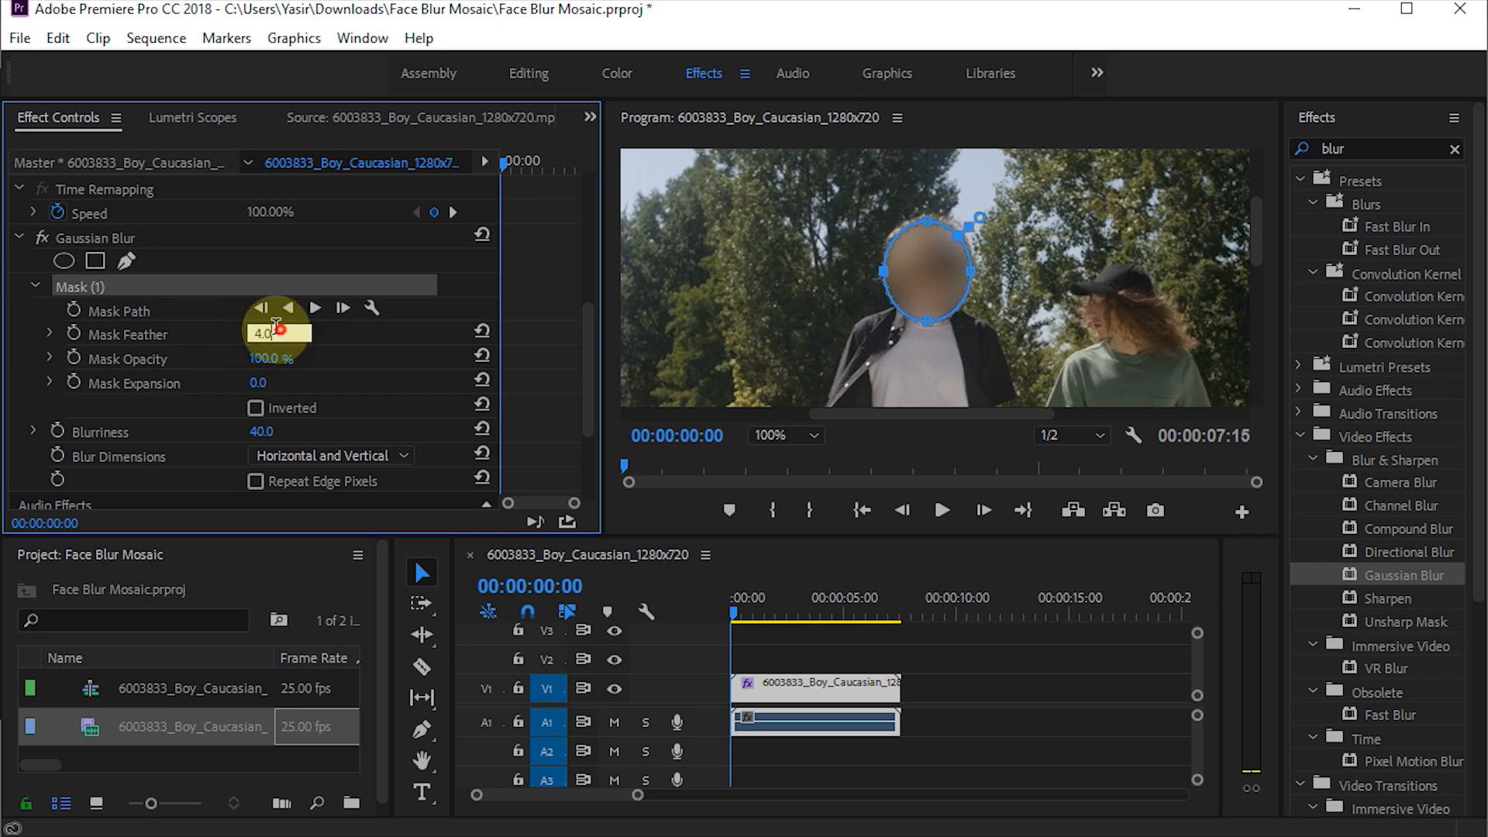
text(5)
key(Return)
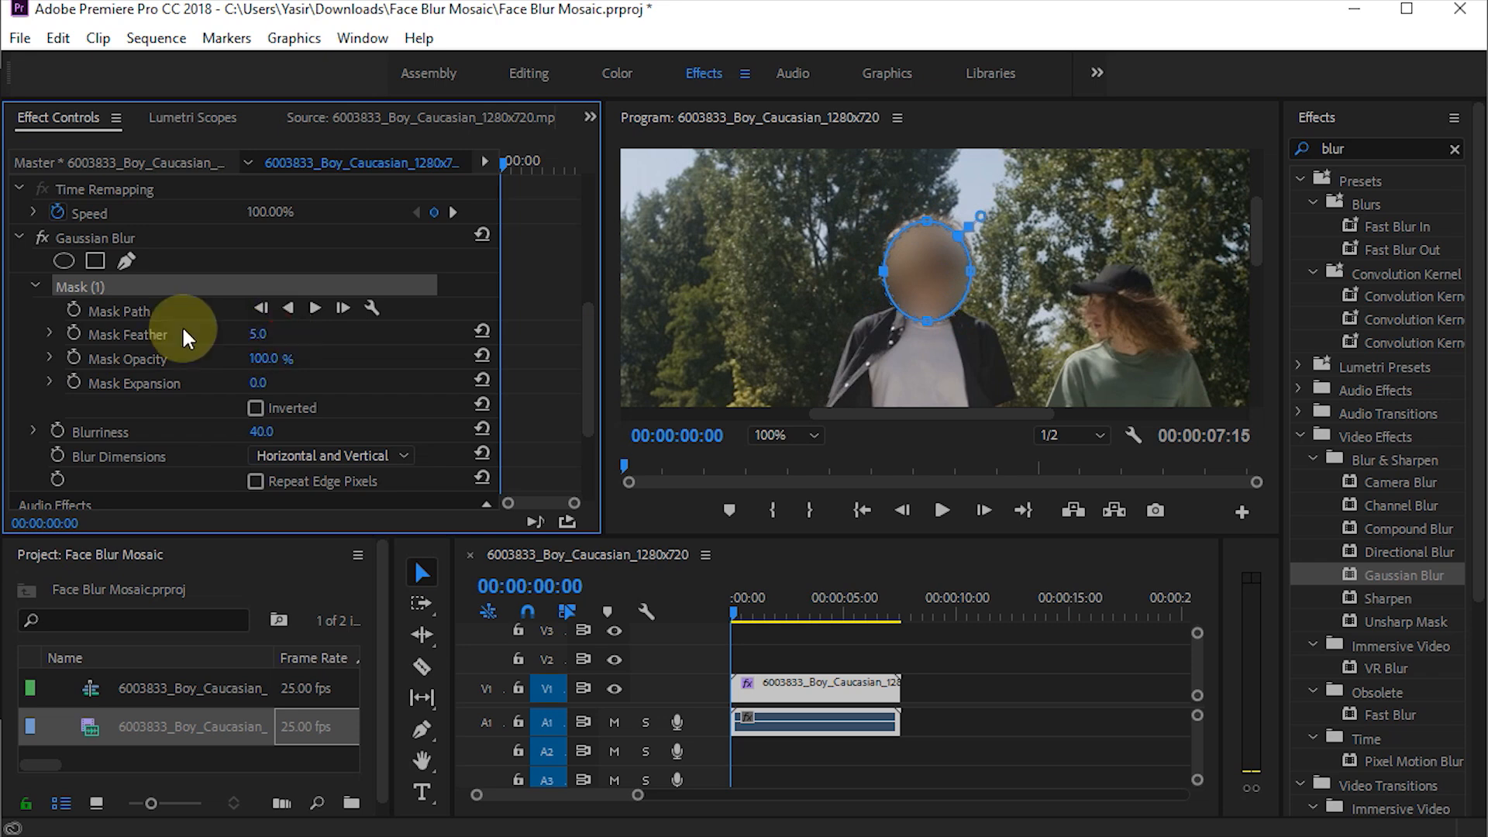
click(355, 381)
key(ctrl+s)
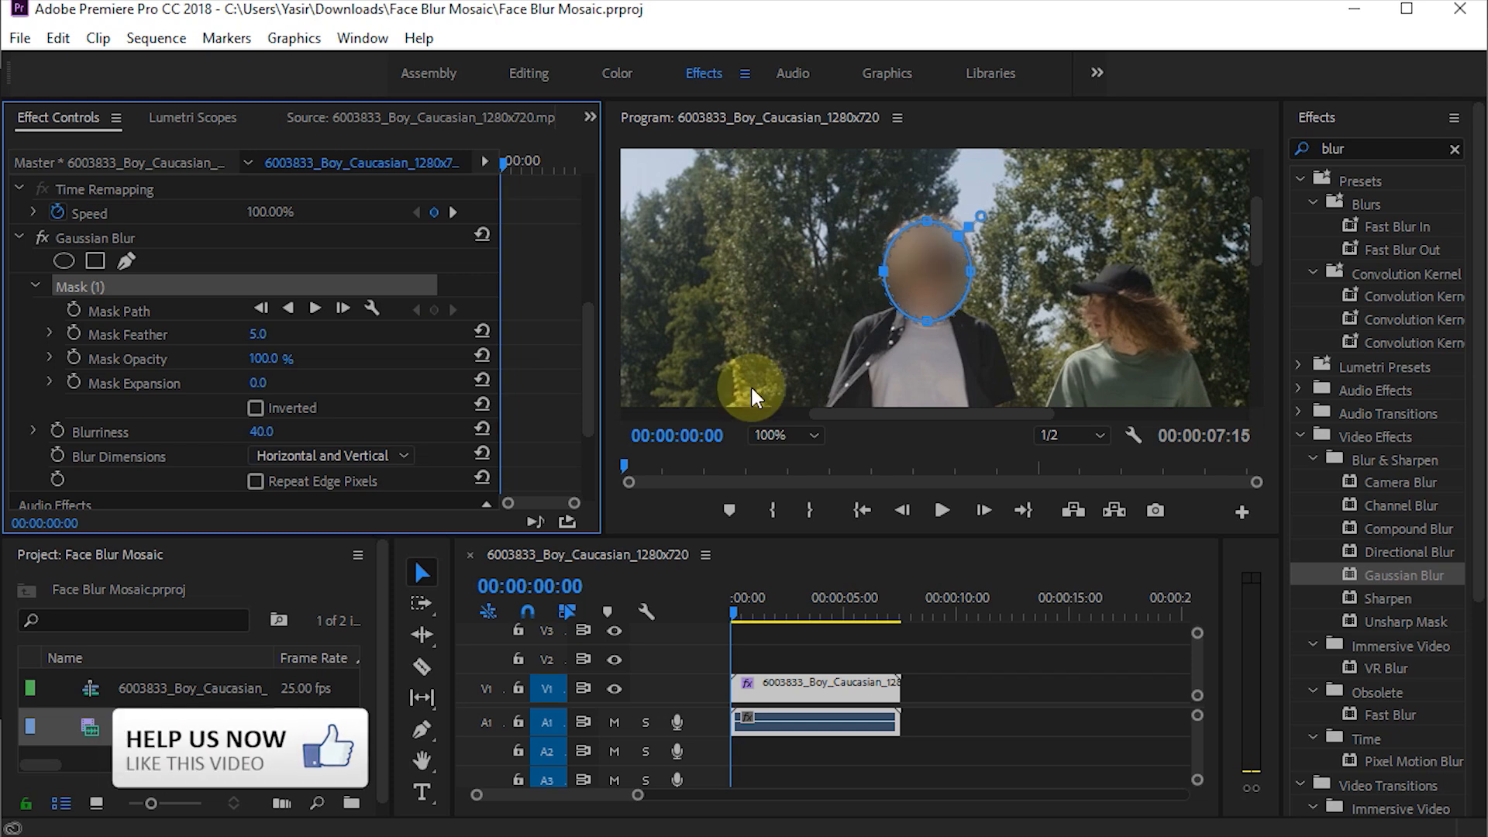
Track the face mask forward to the end of the clip, and return the playhead to the start.
click(314, 309)
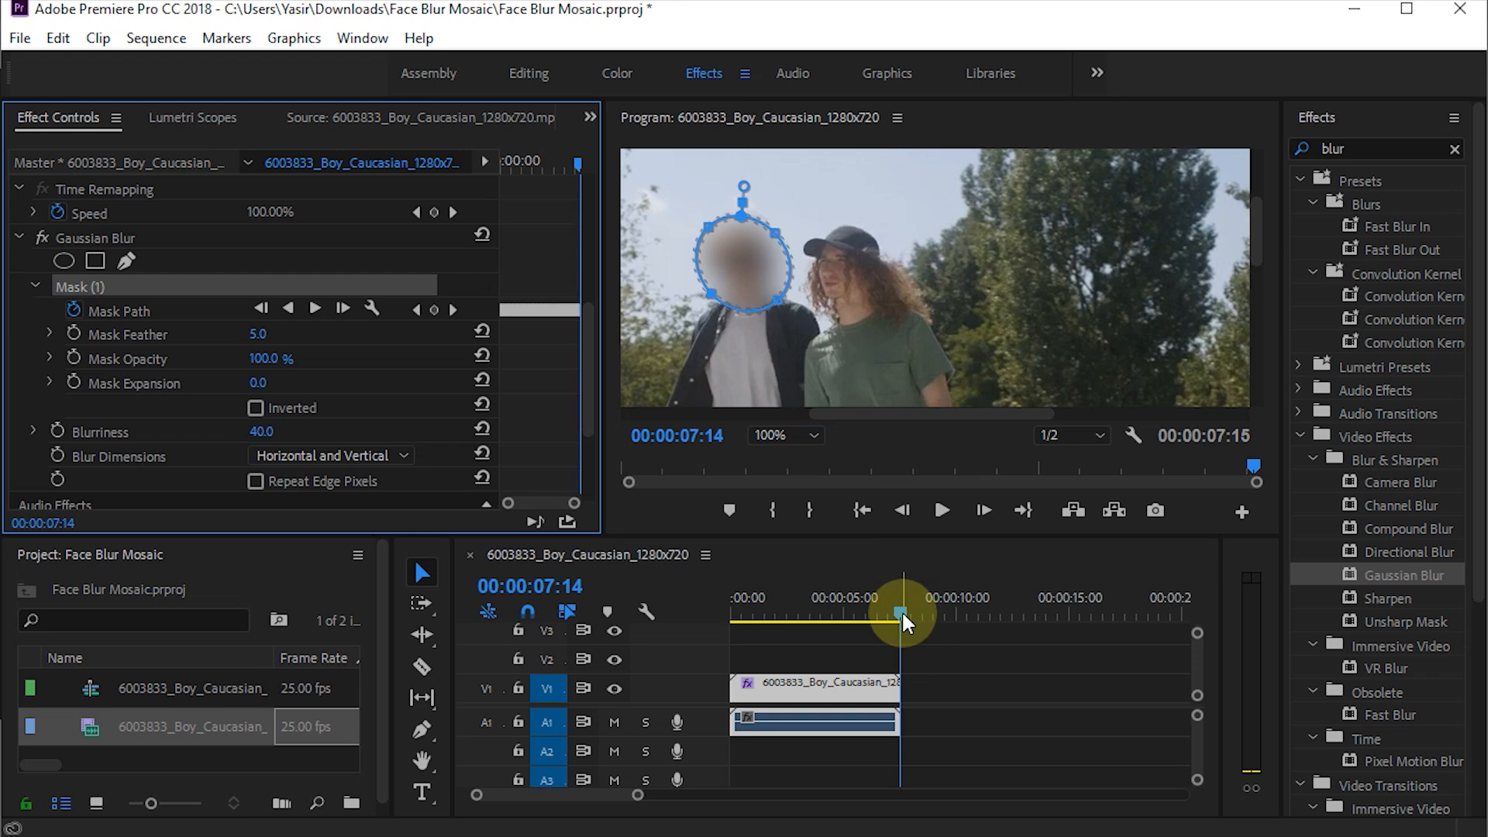
drag(900, 610, 718, 603)
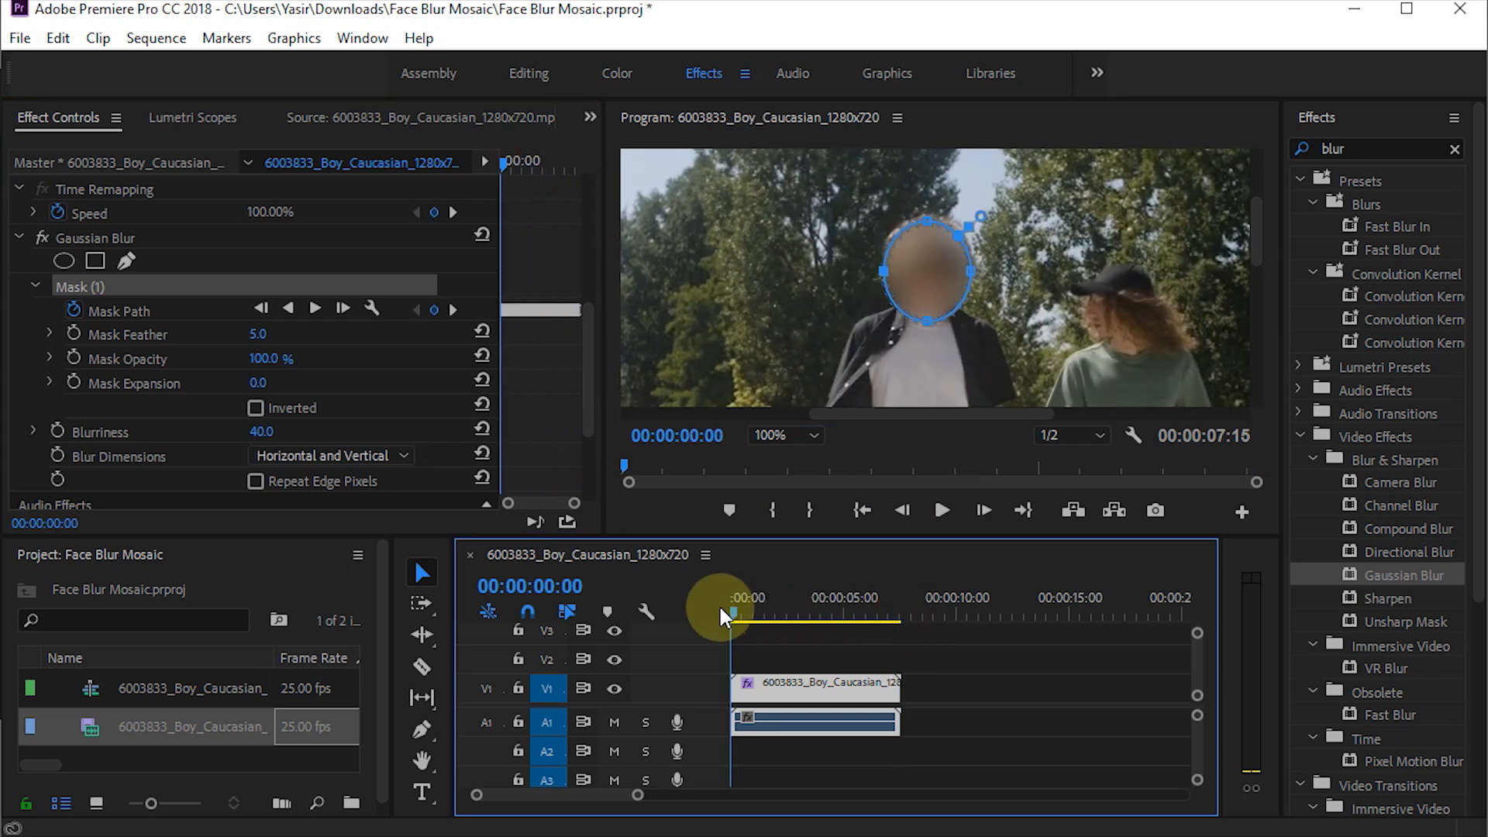
Set the Program monitor's playback resolution to Full and its zoom level to Fit.
click(1097, 435)
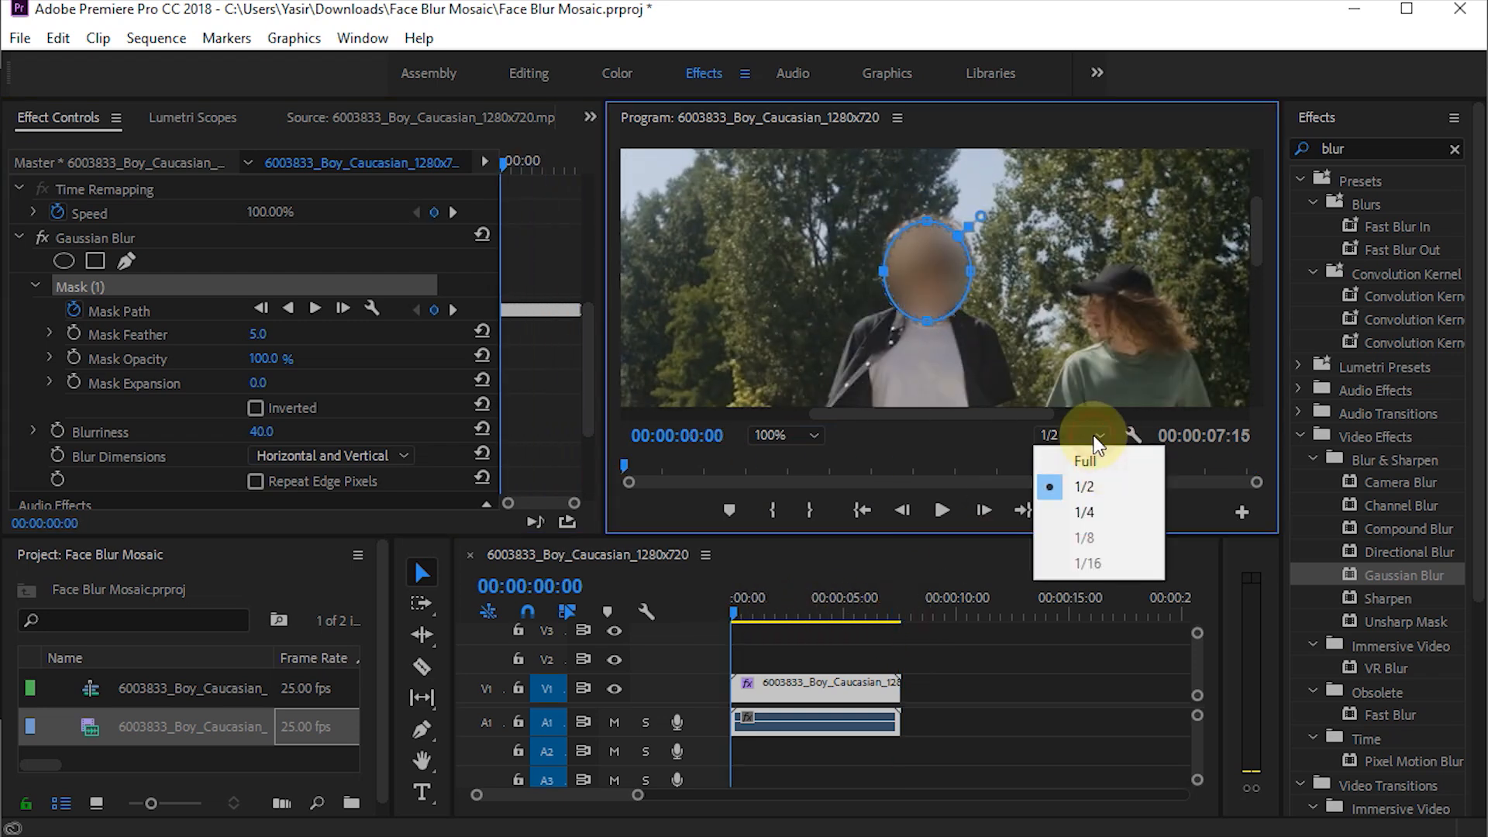
click(1101, 460)
click(807, 433)
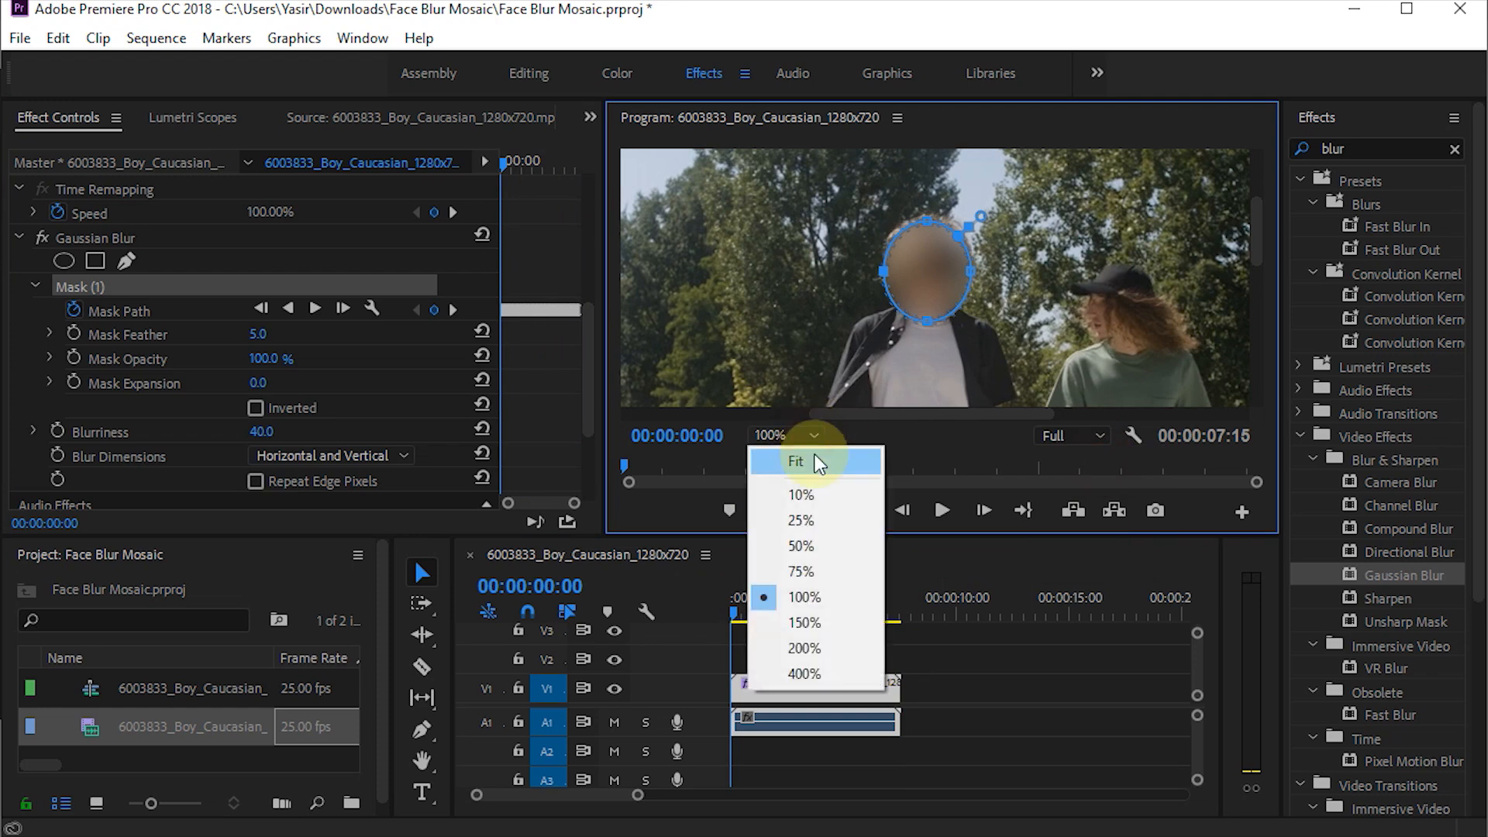
click(835, 462)
Play the tracked face blur through in the maximized Program monitor, restore the layout, and return the playhead to the start.
double_click(1023, 124)
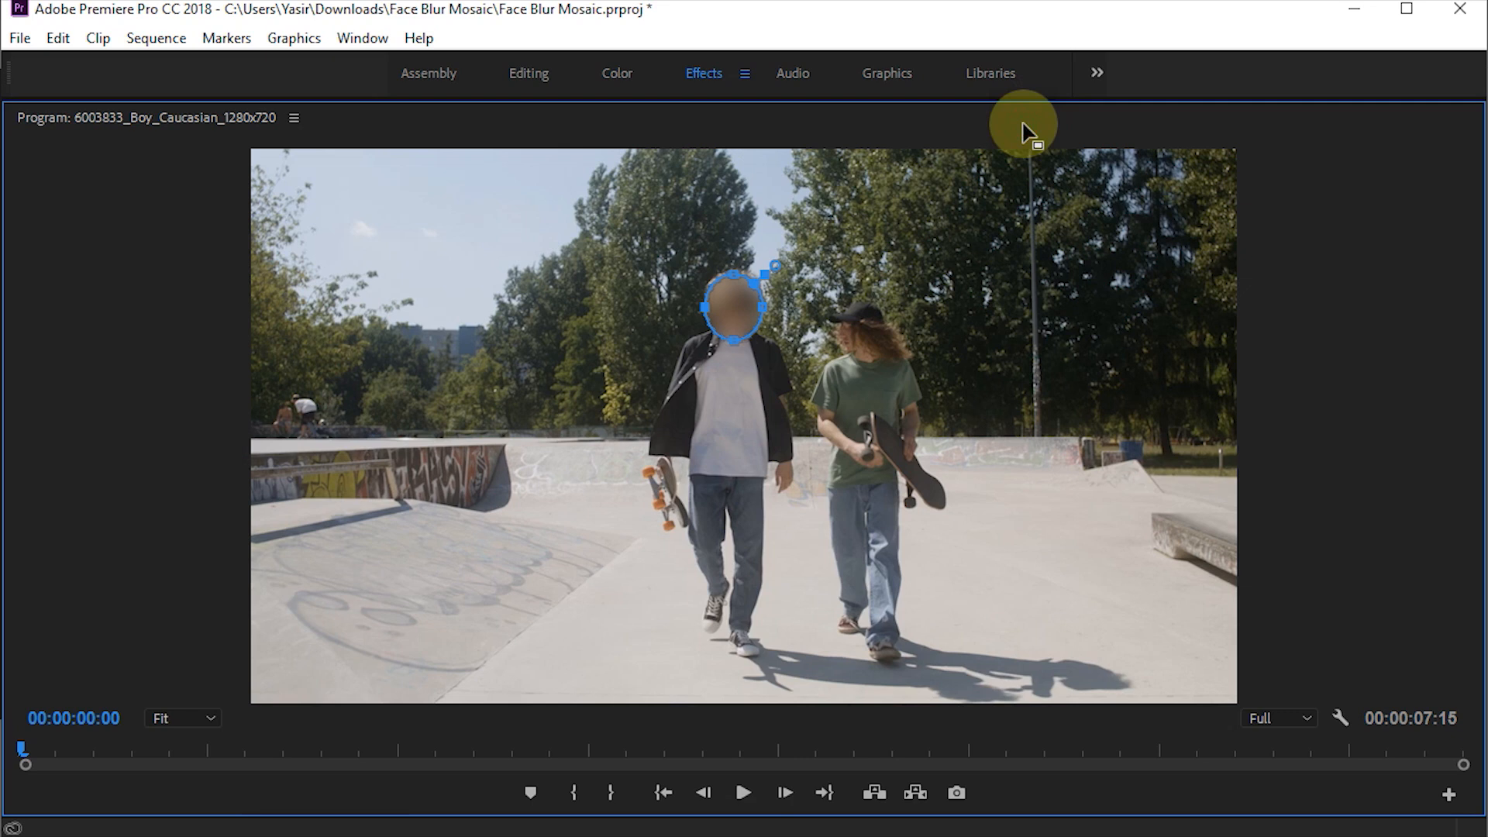
click(745, 791)
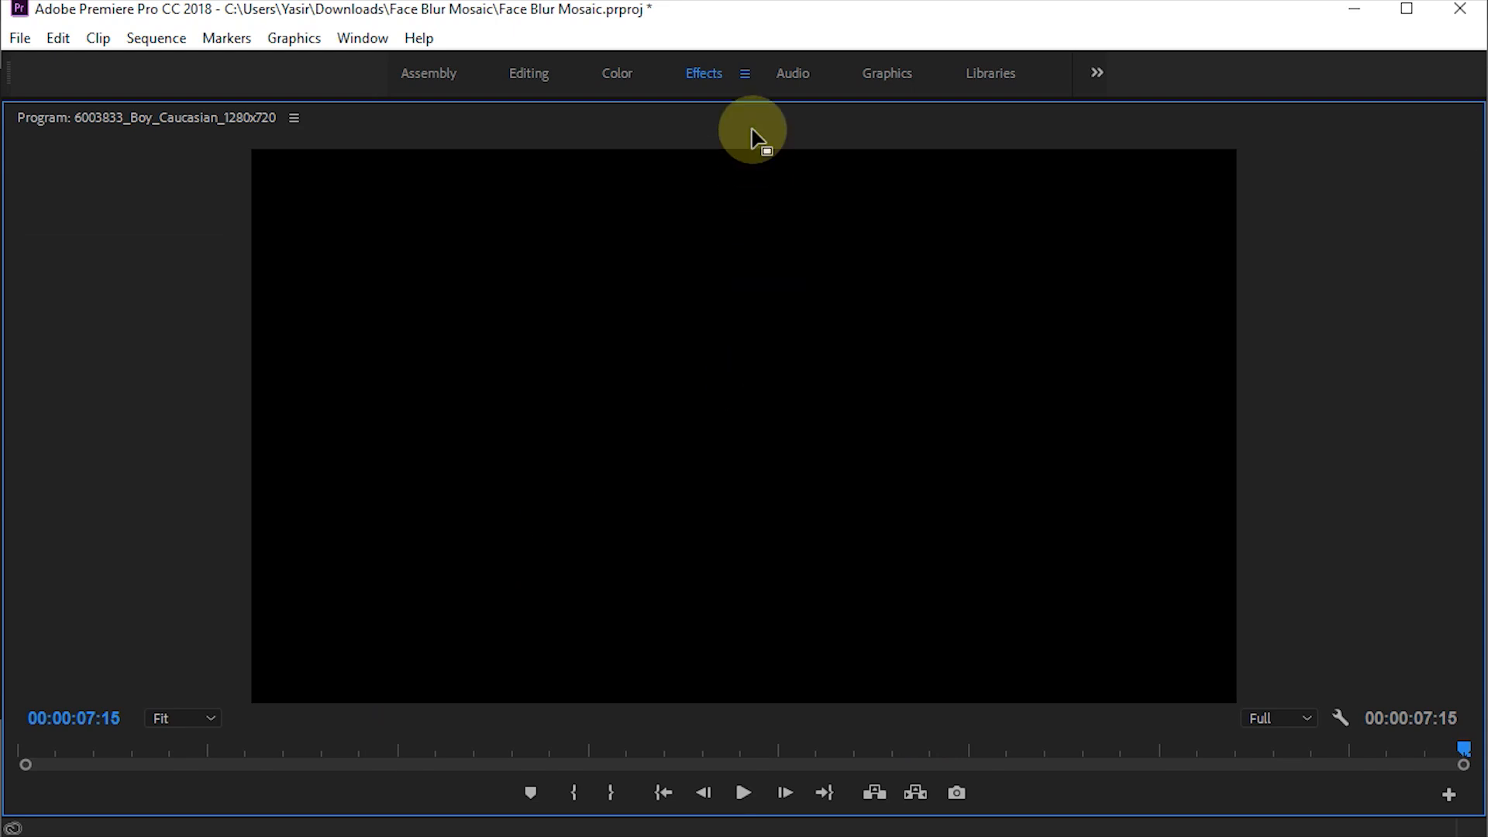
key(grave)
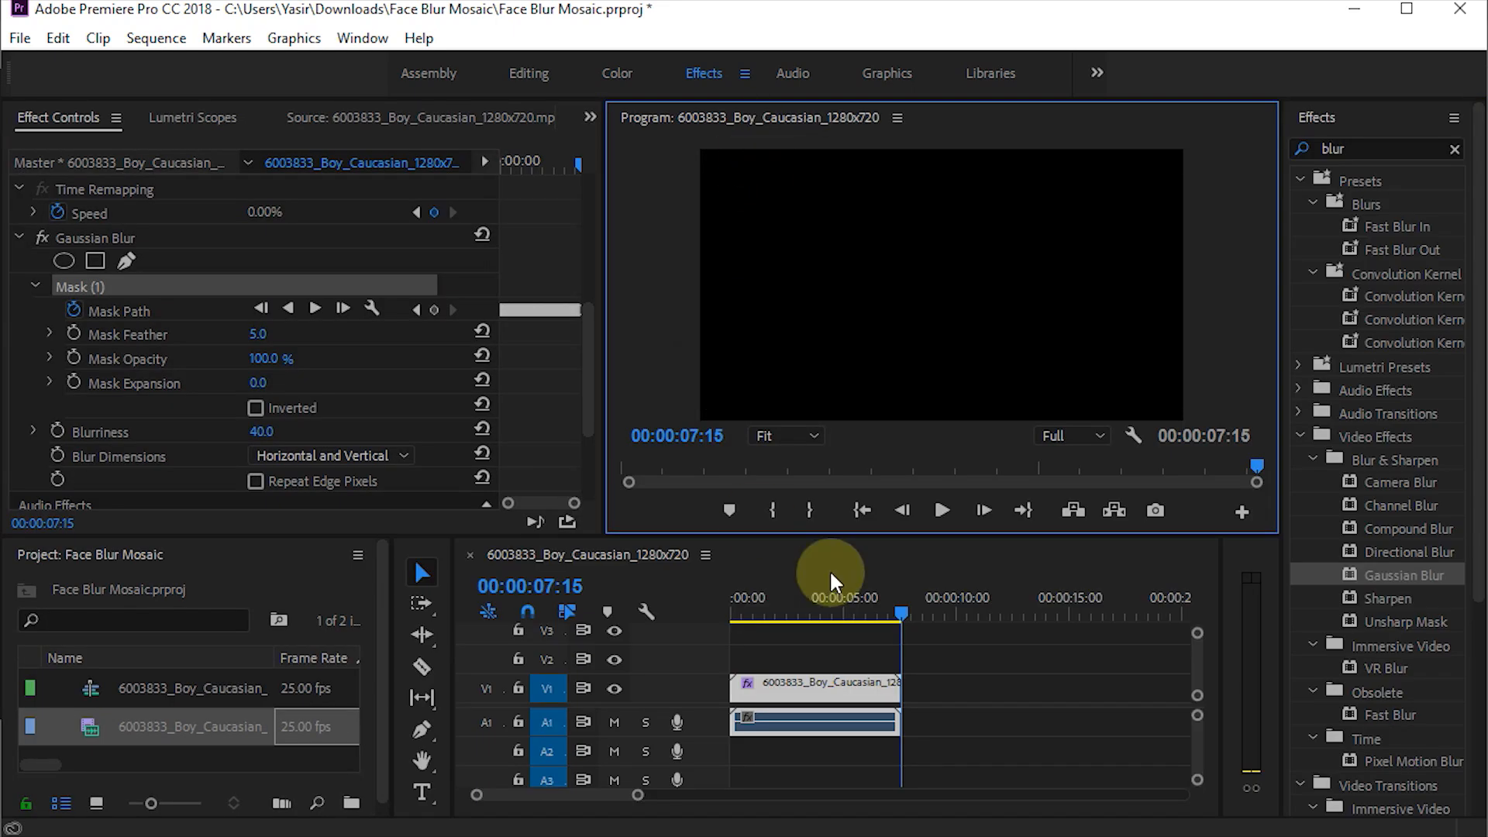
drag(891, 612, 713, 592)
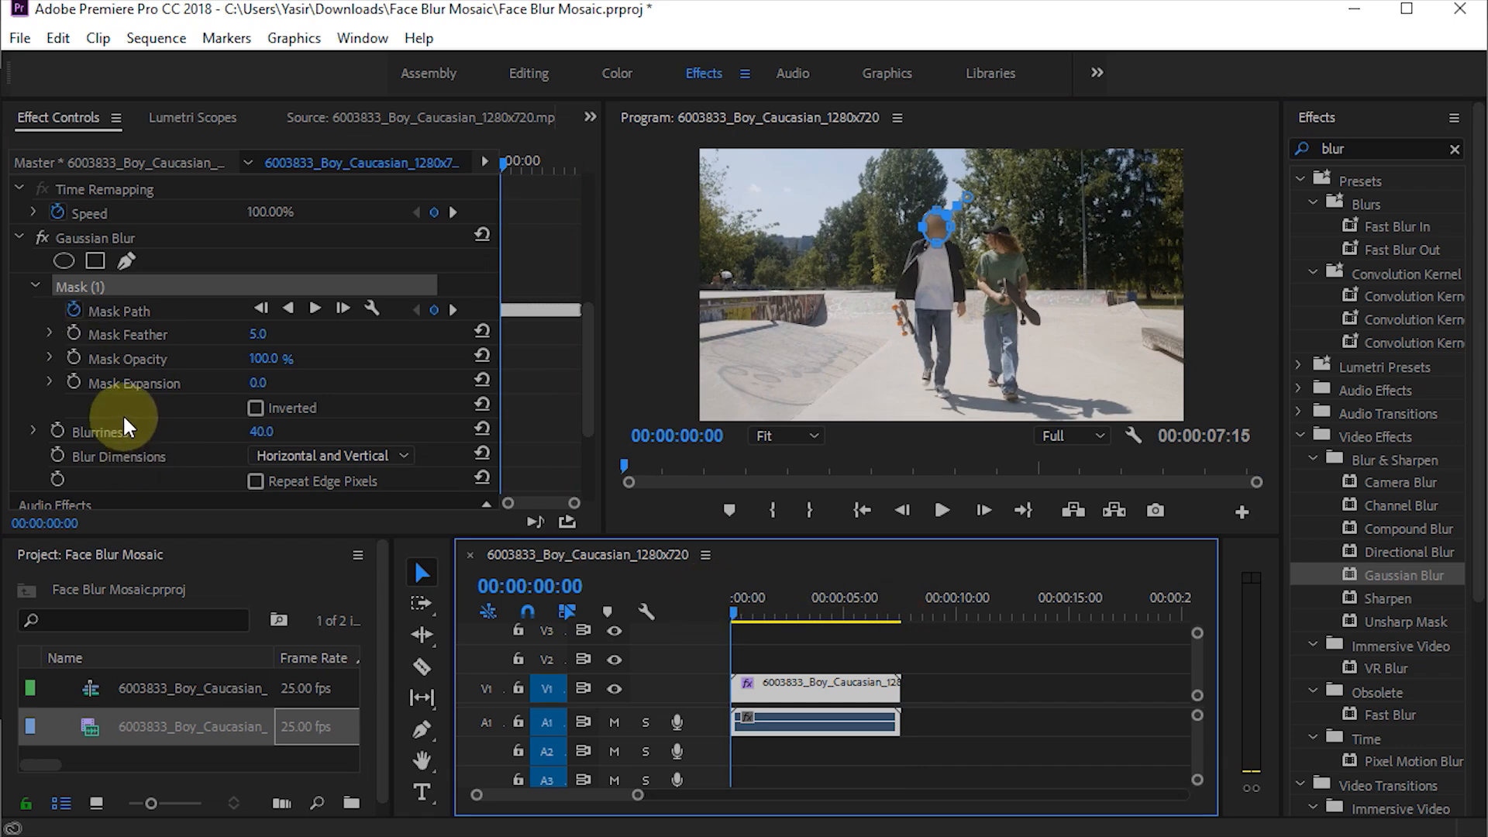
Remove the Gaussian Blur from the clip and apply the Mosaic video effect to it instead.
click(110, 236)
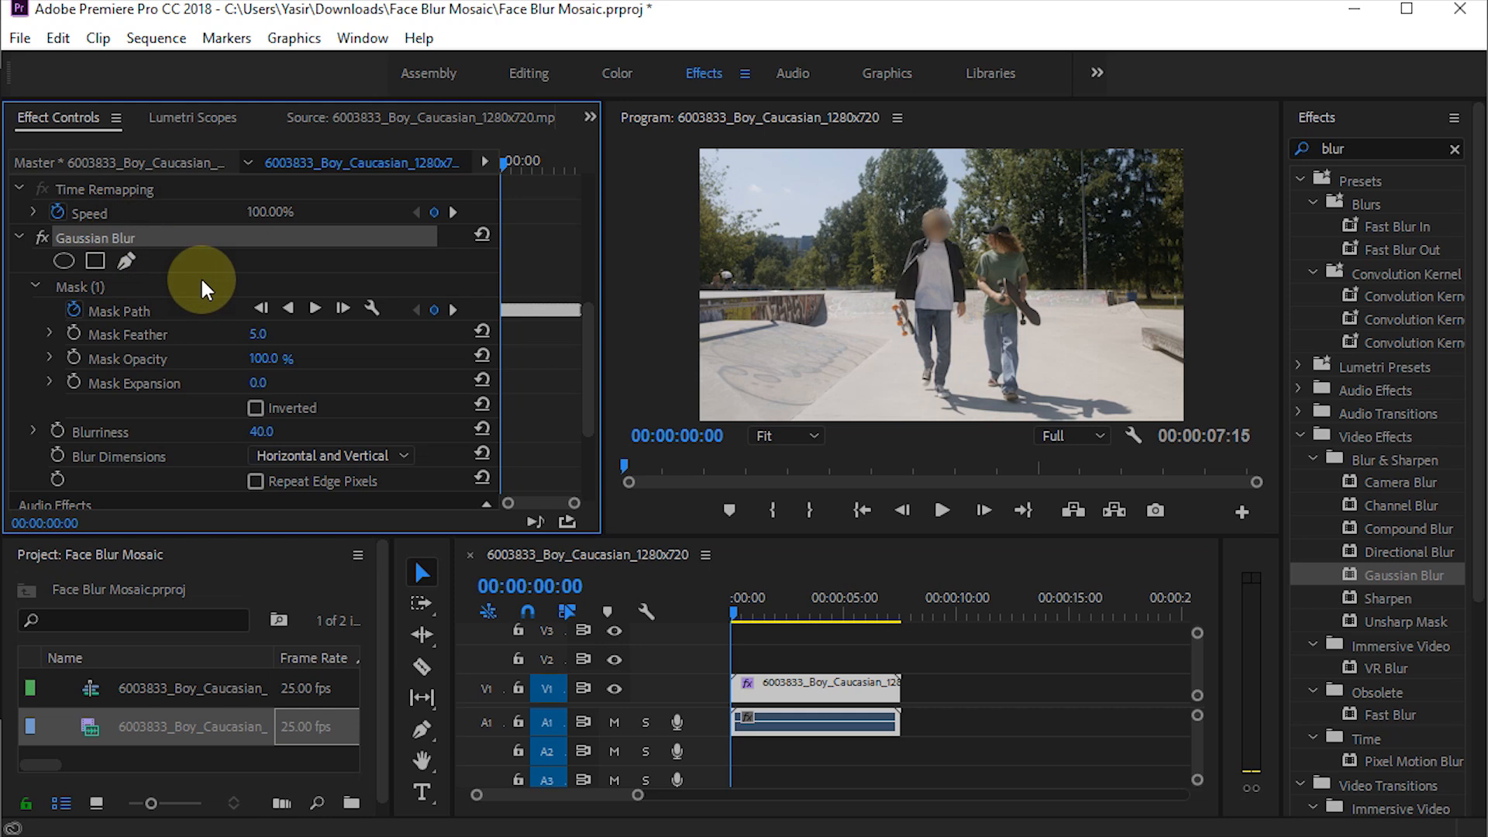
key(Delete)
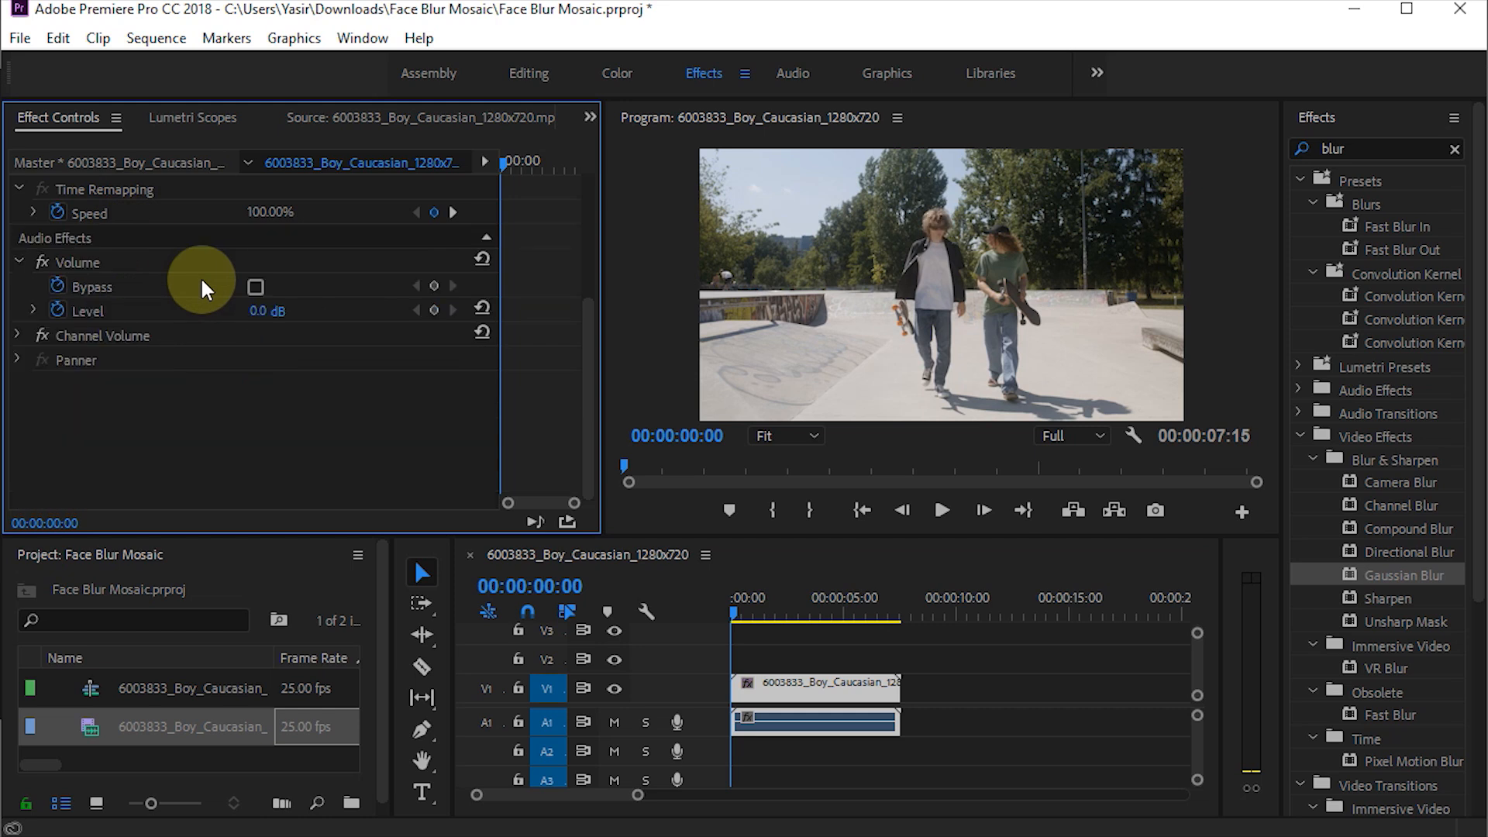
click(1389, 149)
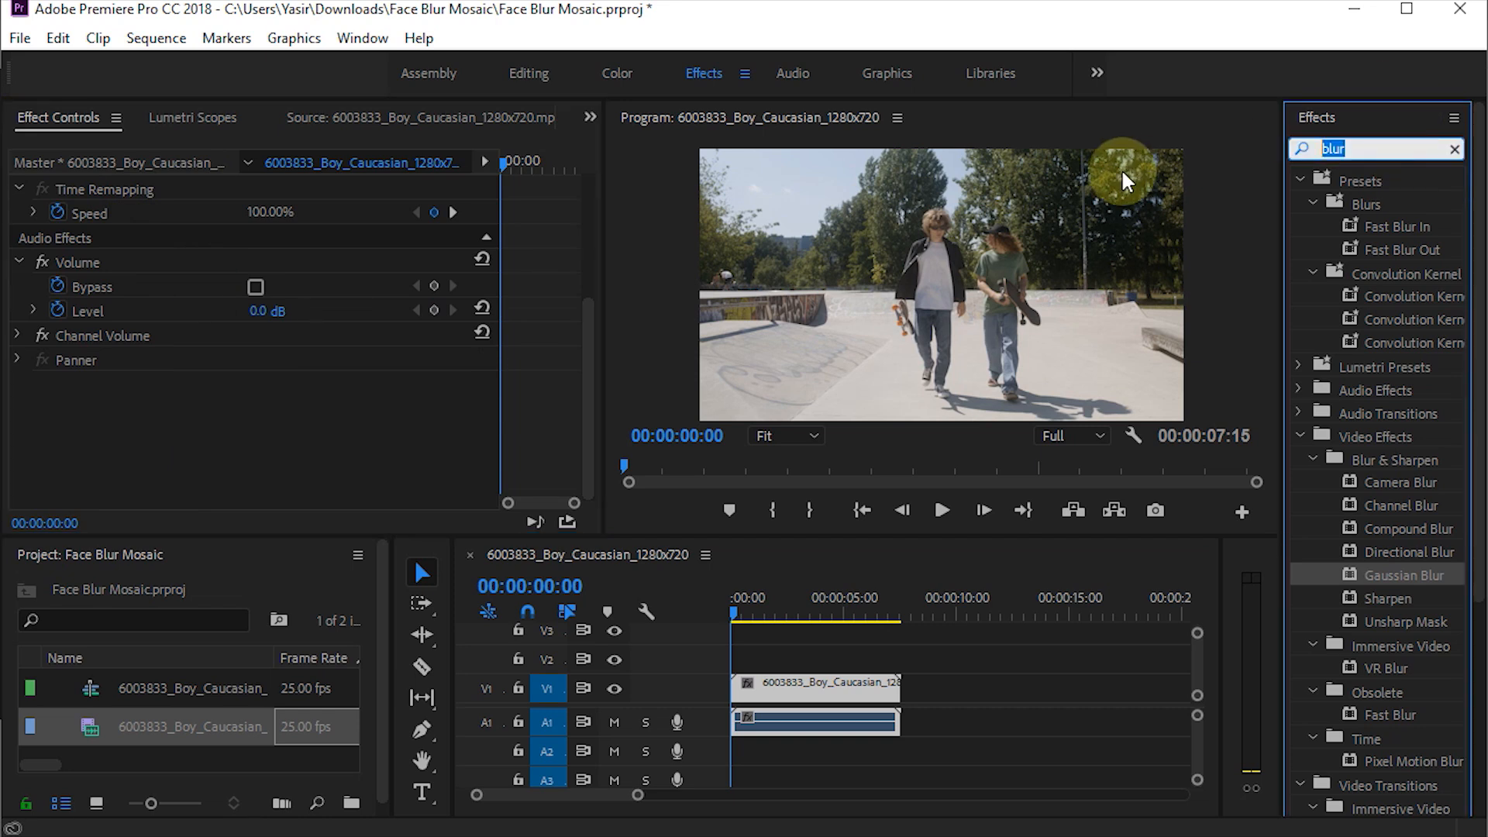
text(mos)
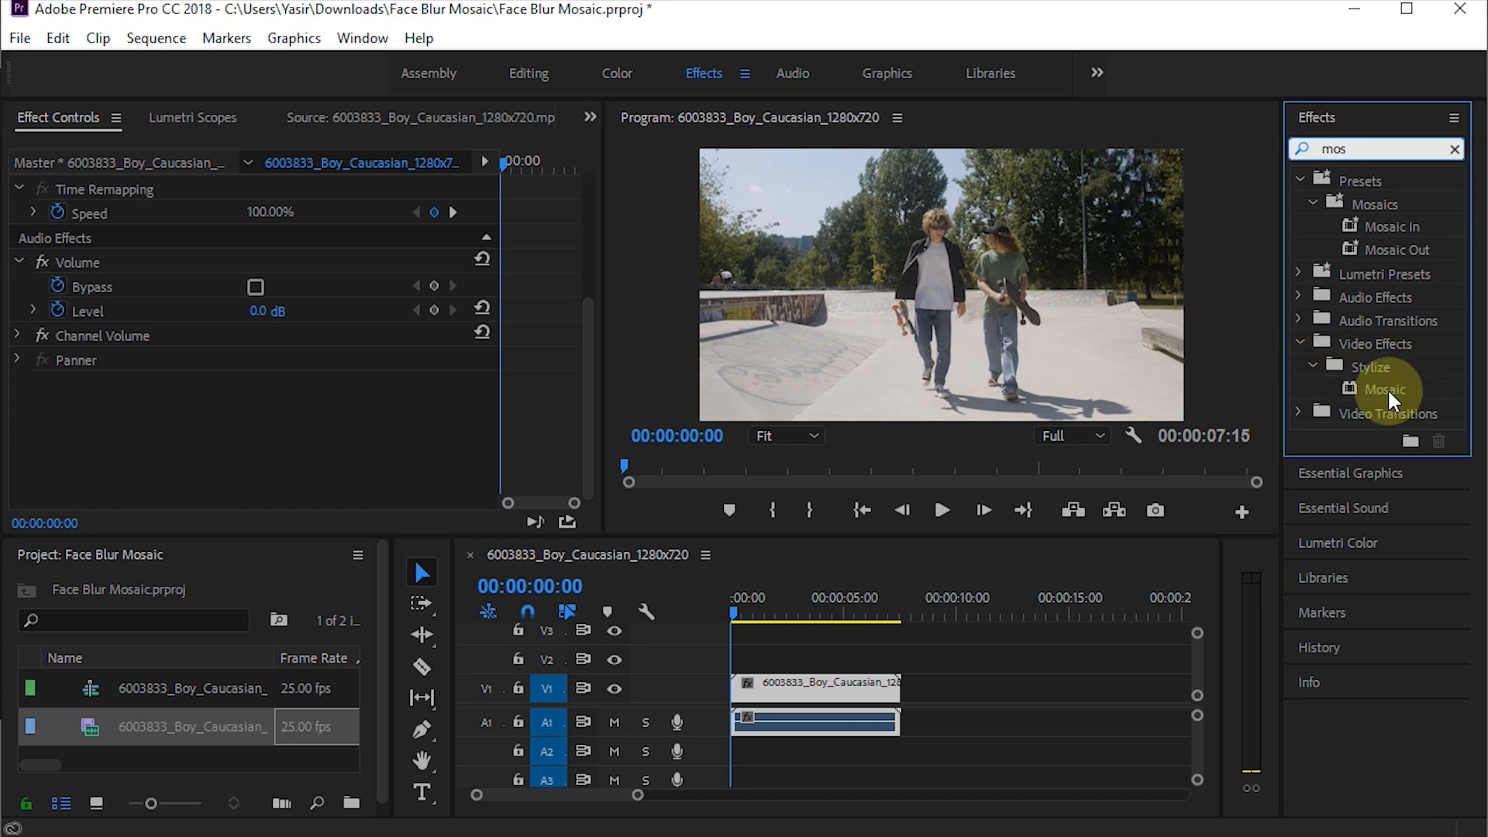
drag(1392, 391, 794, 681)
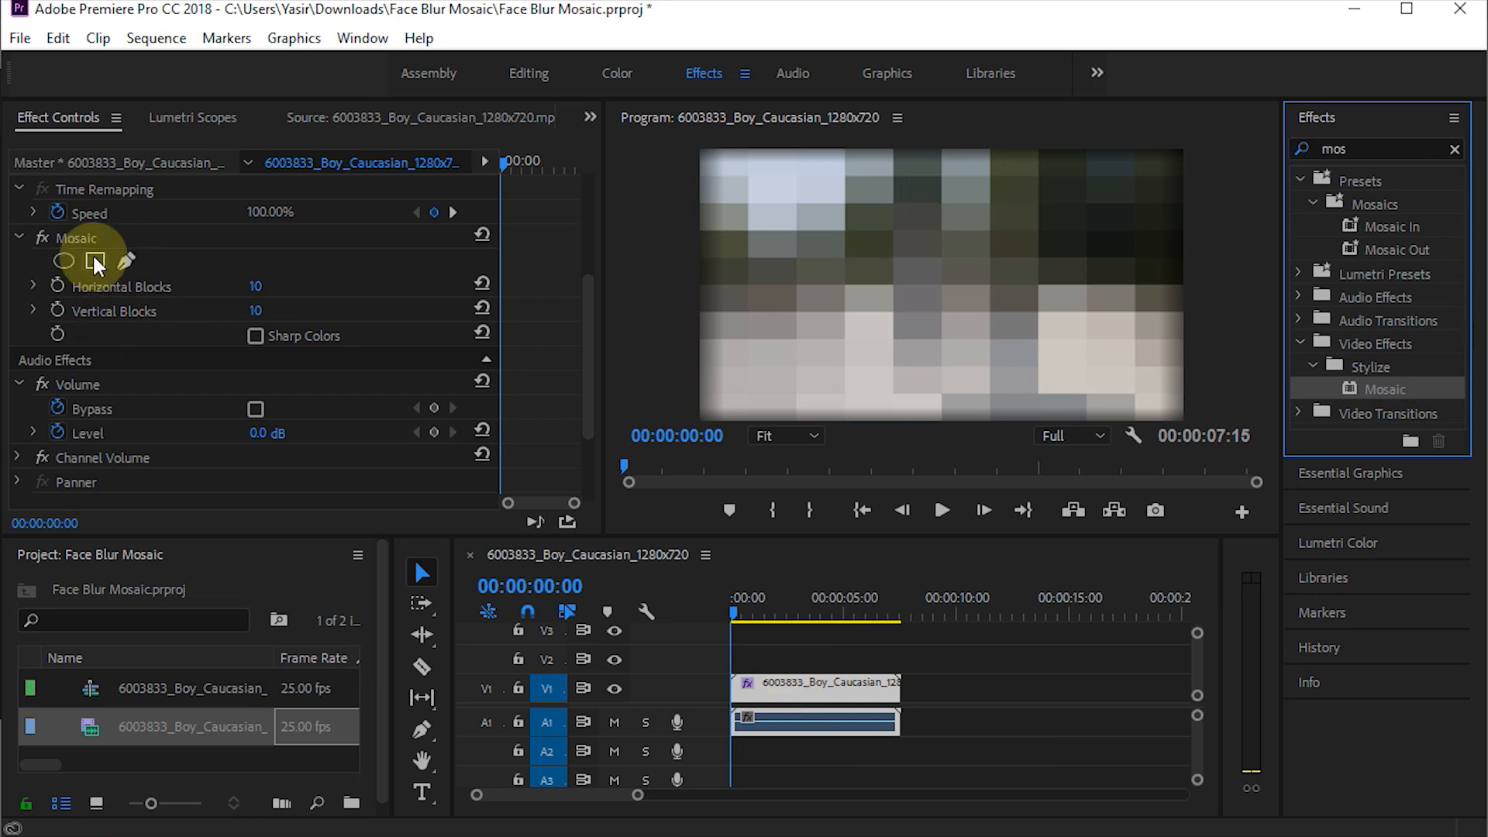
Set the Mosaic effect's Horizontal Blocks to 121 and Vertical Blocks to 39.
drag(257, 286, 361, 286)
drag(257, 309, 279, 311)
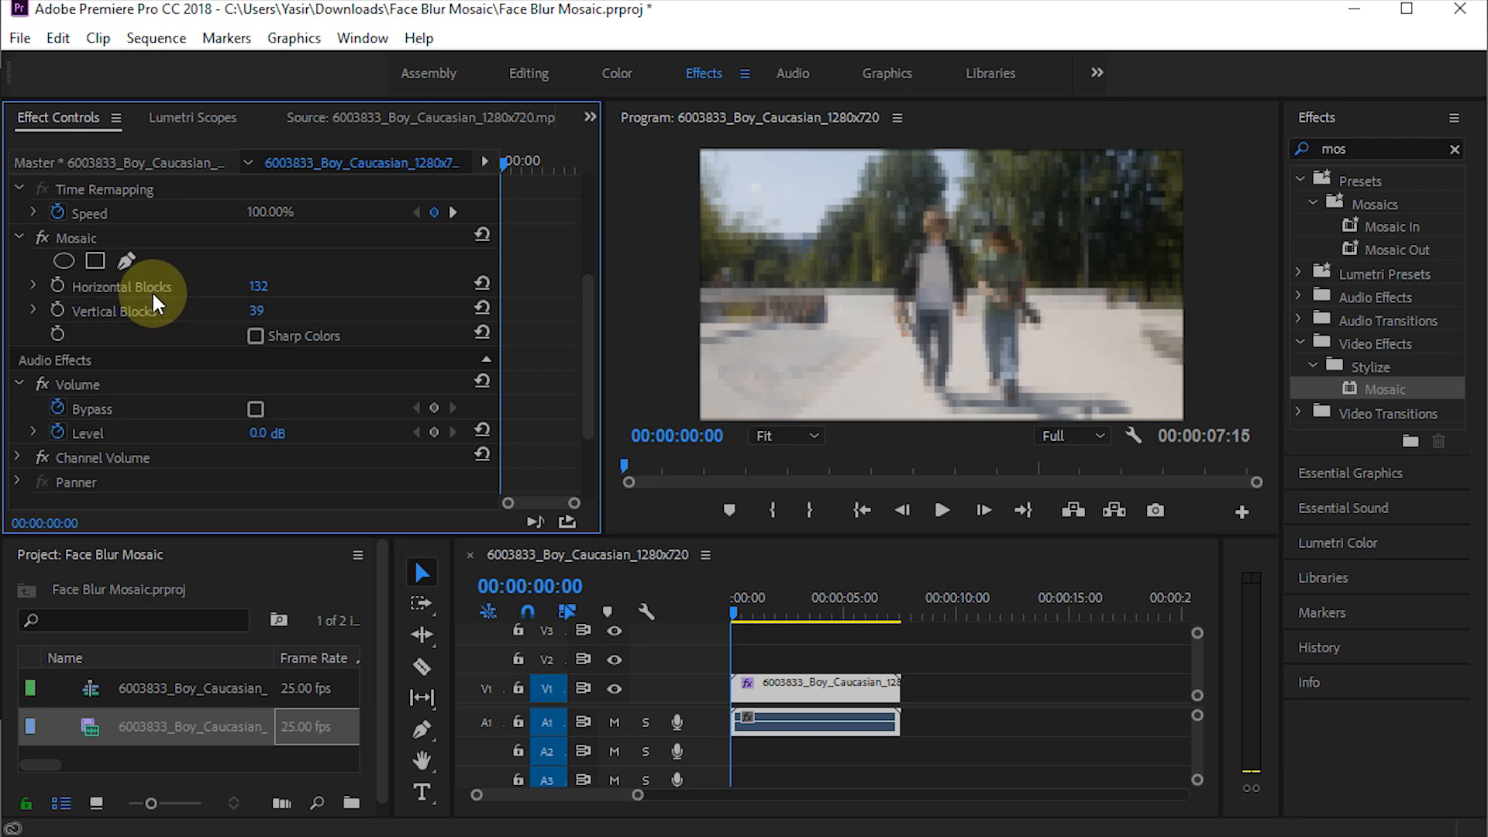
mouse_move(258, 286)
mouse_down()
mouse_move(243, 286)
mouse_move(281, 286)
mouse_up()
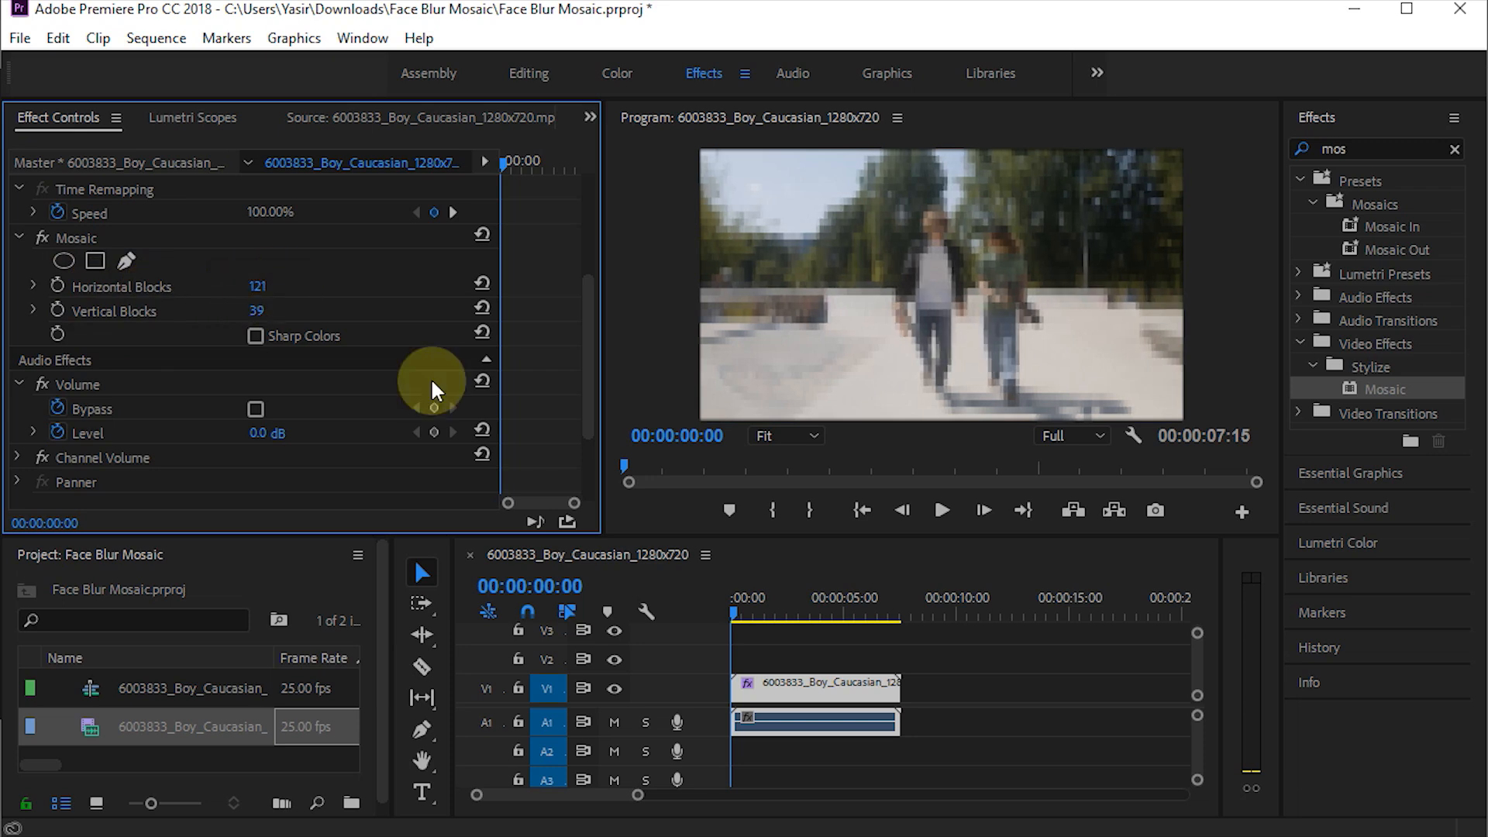
Add an elliptical mask to the Mosaic effect, then move and narrow it to fit closely around the face of the boy in the black jacket.
click(65, 260)
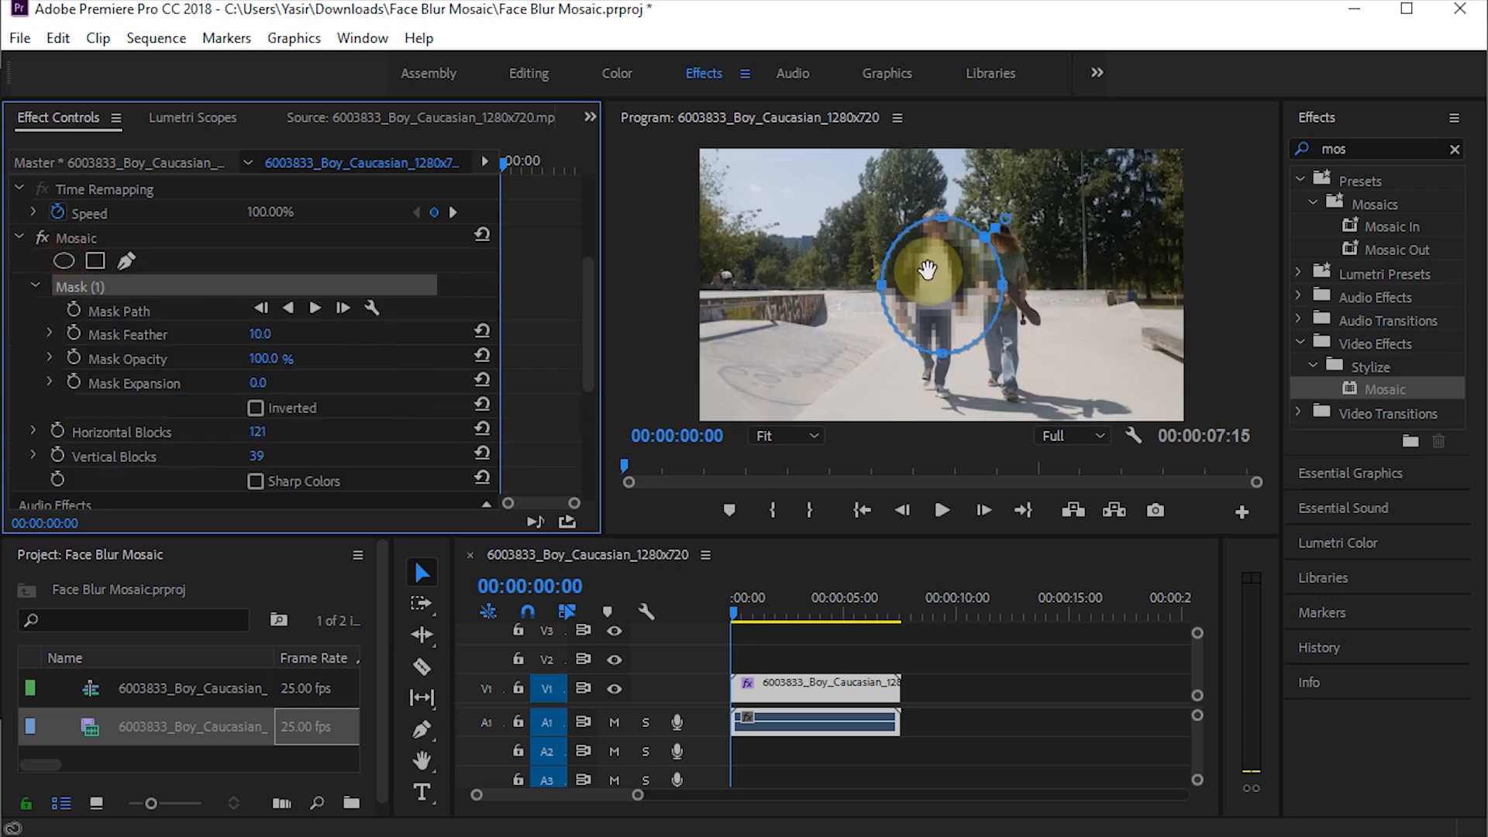
drag(930, 288, 926, 250)
click(792, 437)
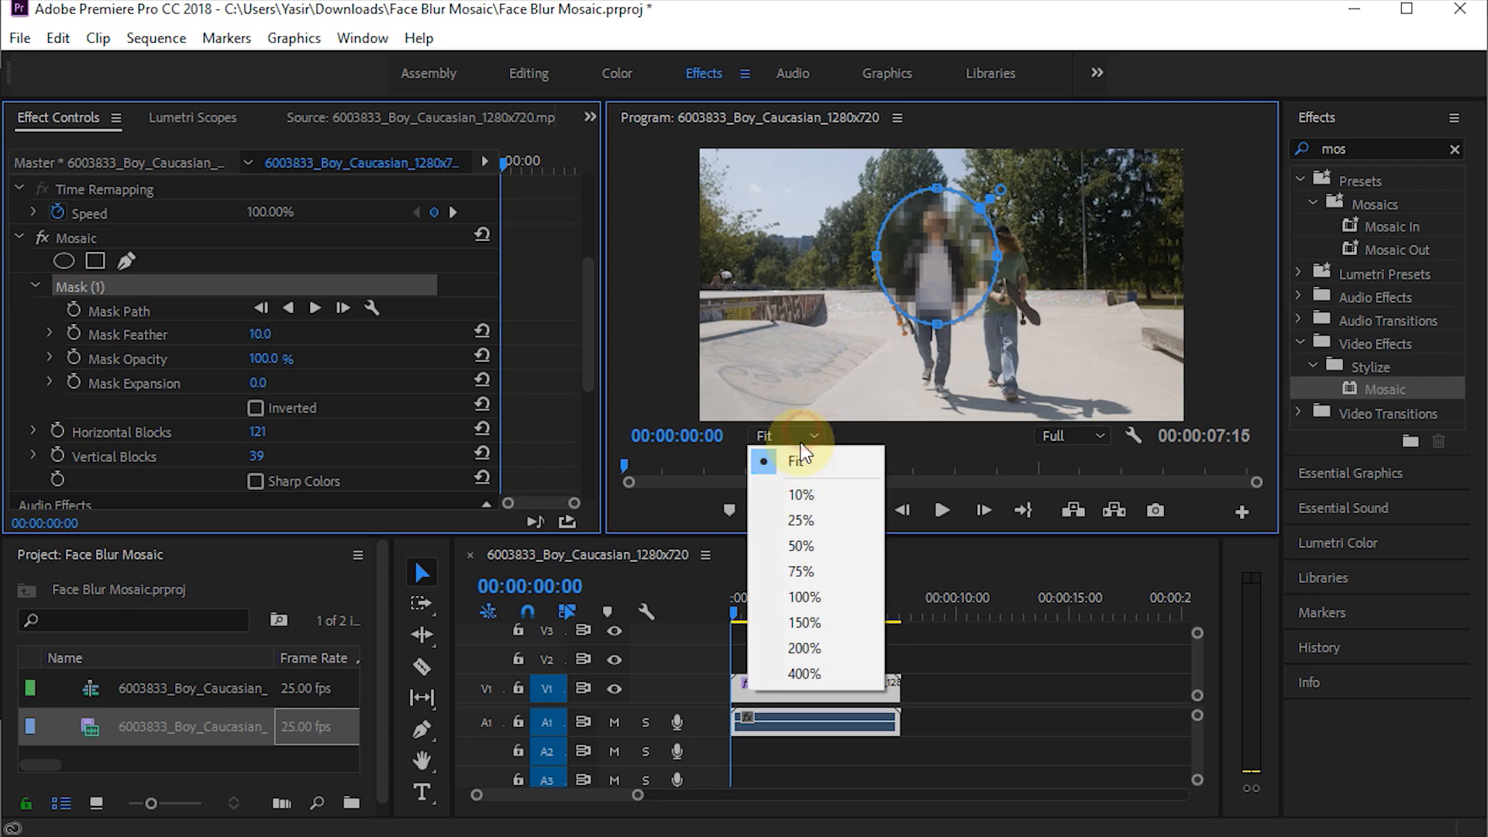
click(817, 598)
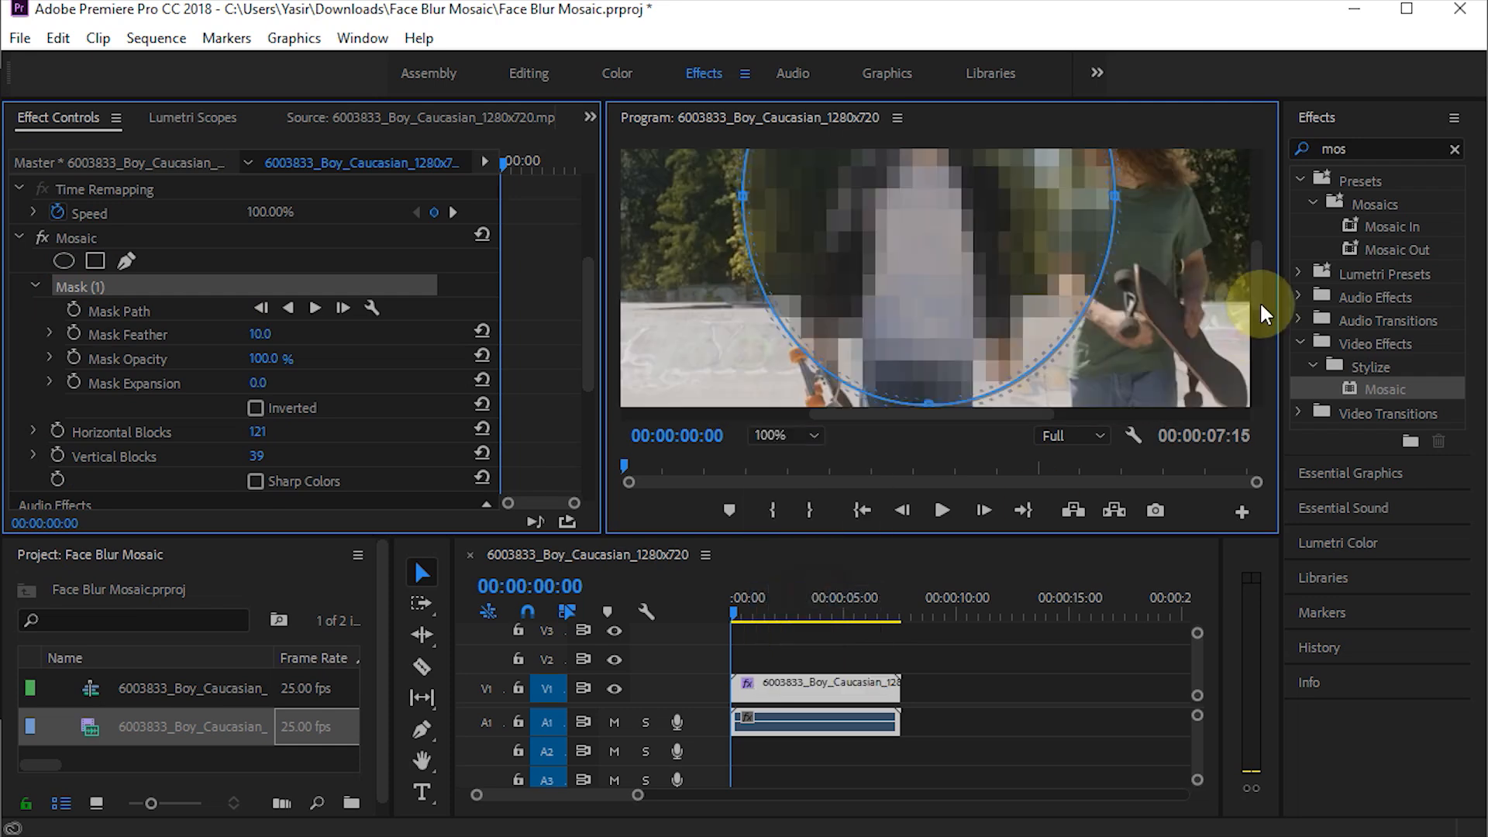
drag(930, 405, 914, 248)
drag(1257, 271, 1253, 233)
drag(1118, 255, 978, 248)
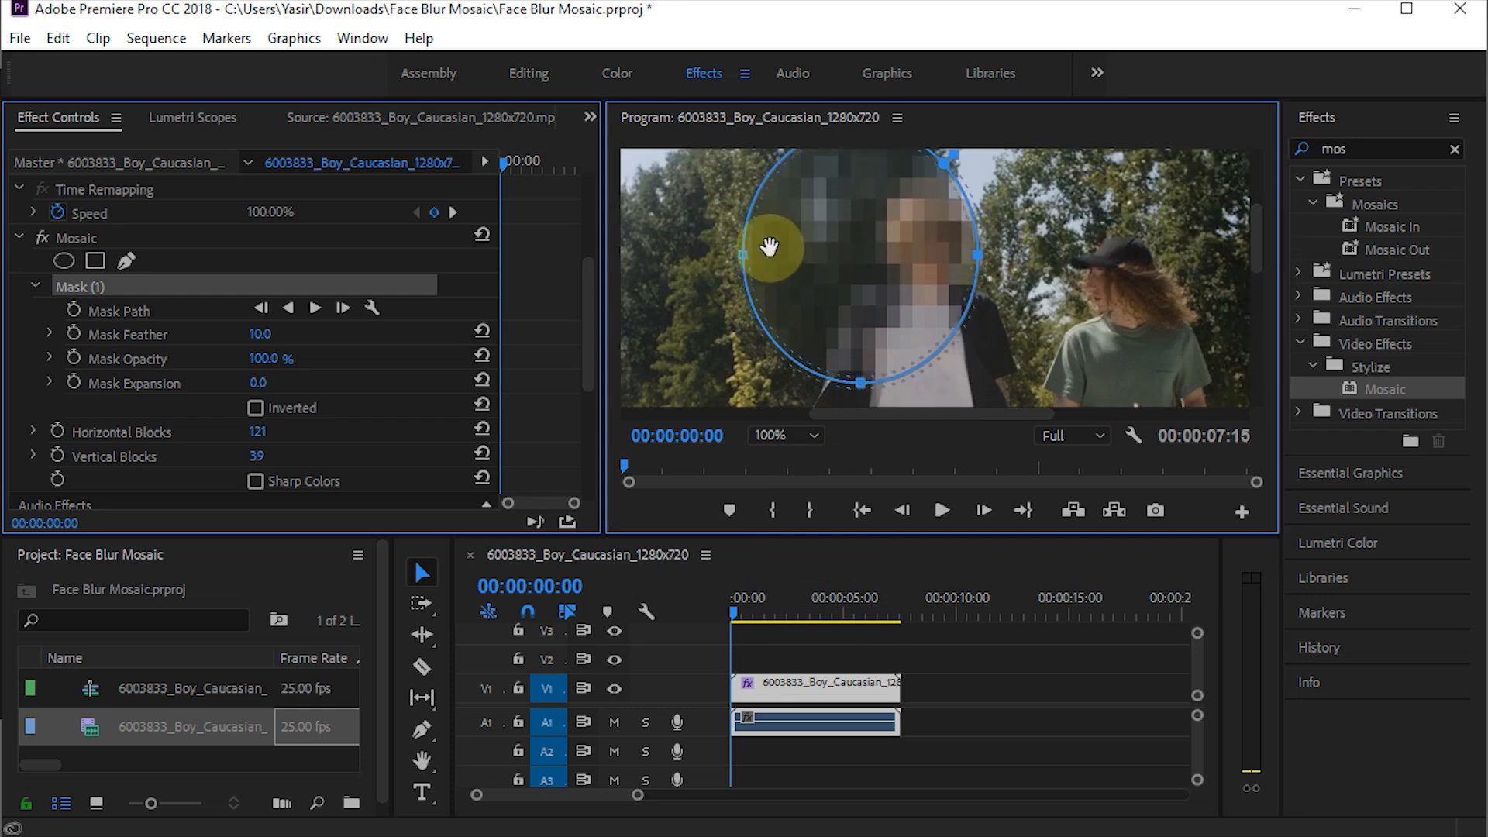
drag(742, 257, 882, 257)
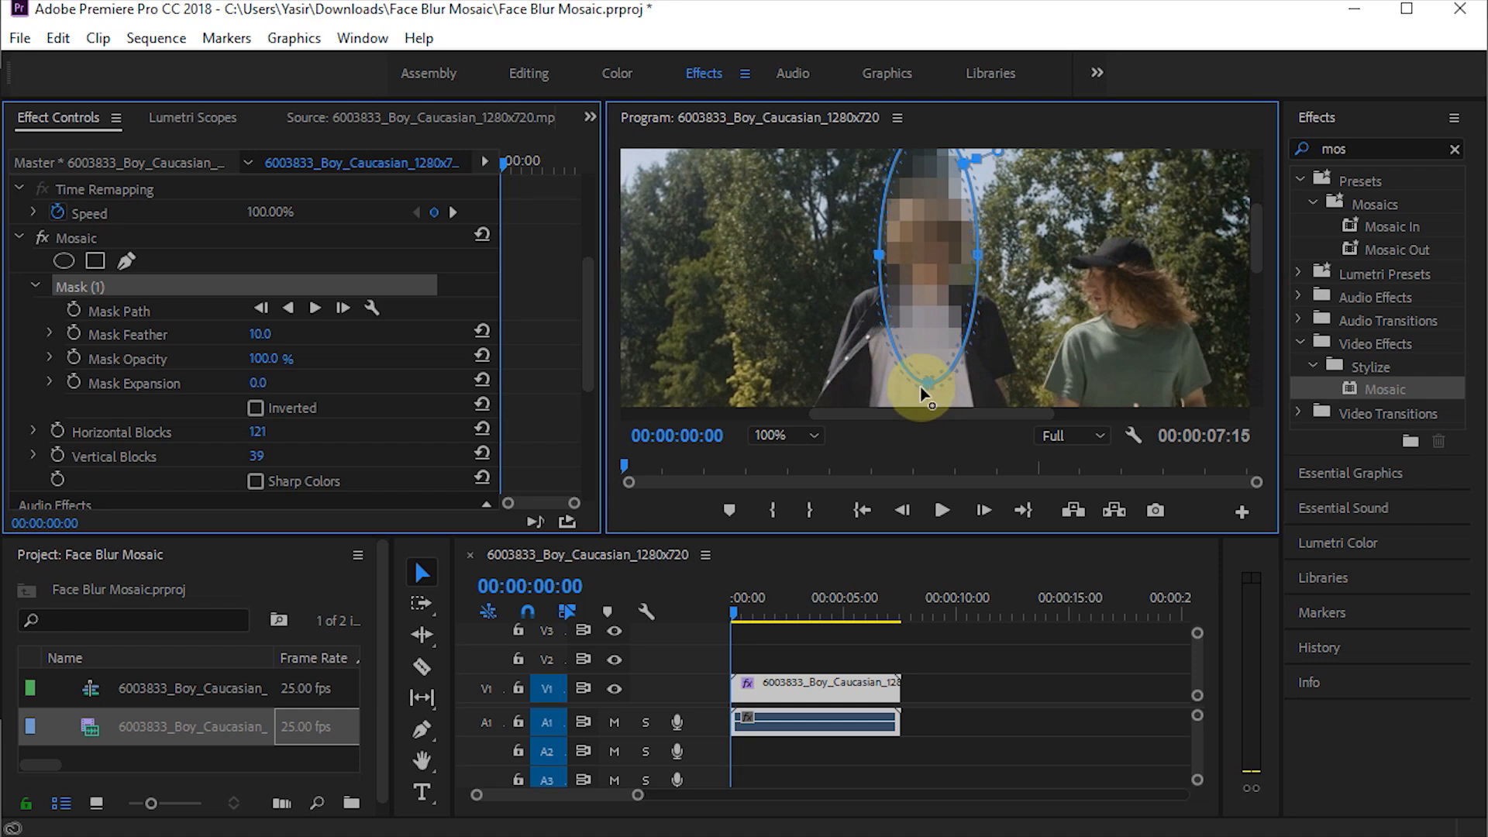
drag(929, 382, 934, 291)
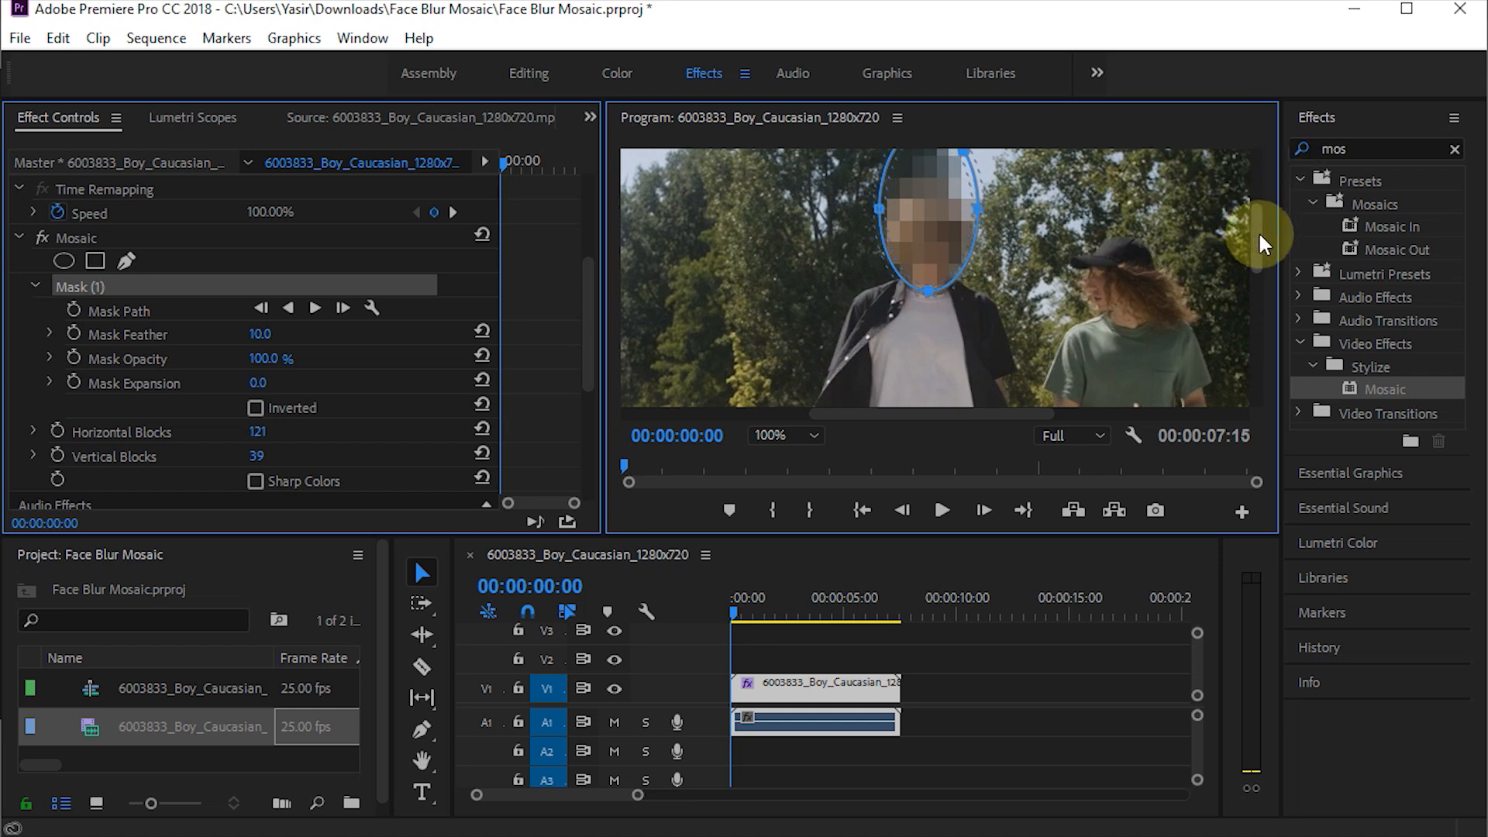
drag(1258, 231, 1252, 206)
drag(928, 246, 927, 276)
drag(977, 333, 883, 331)
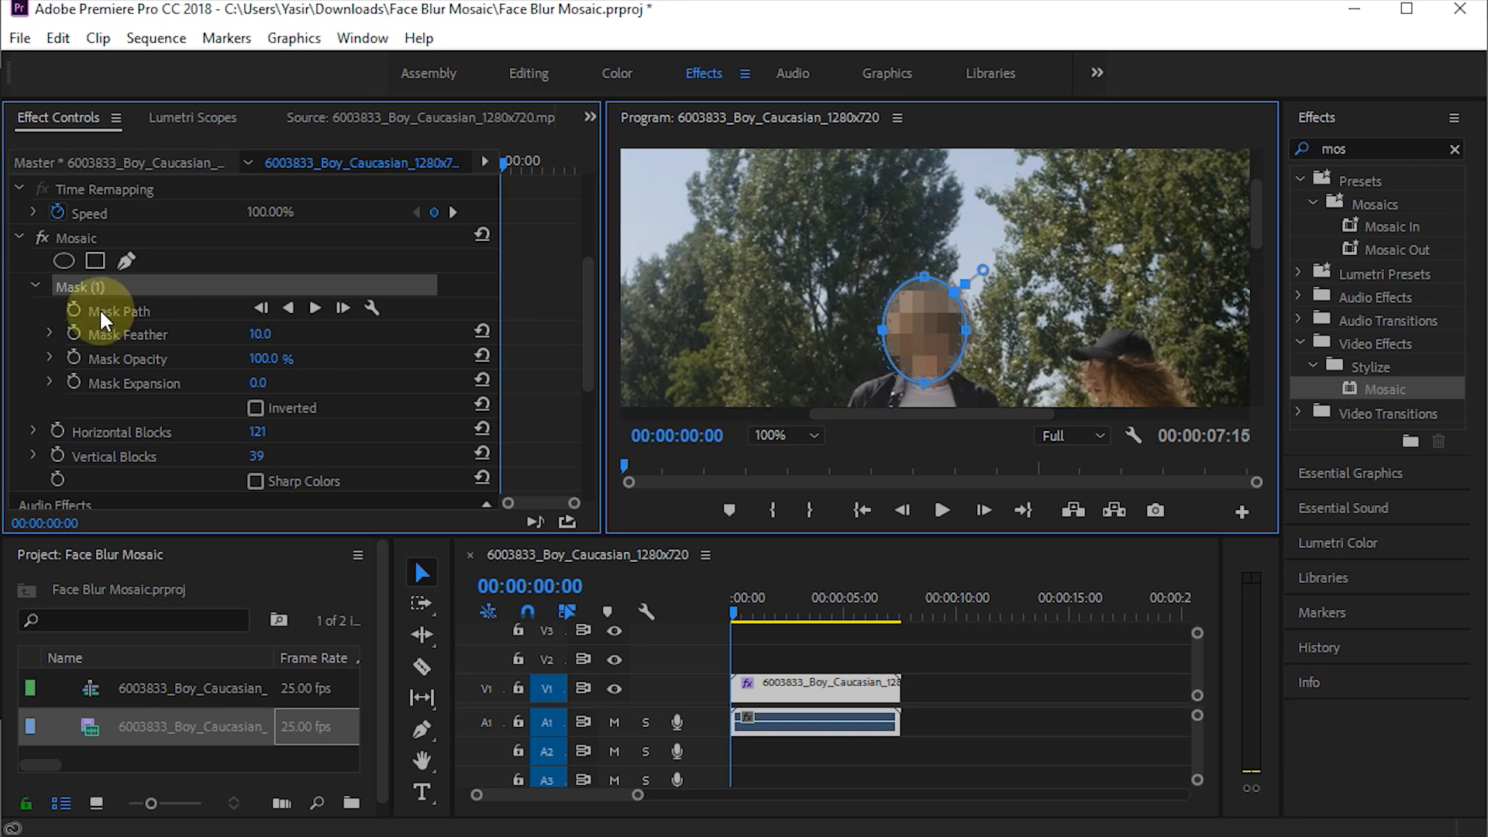
Track the Mosaic mask forward to the end of the clip and set the Program monitor's zoom level to Fit.
click(315, 308)
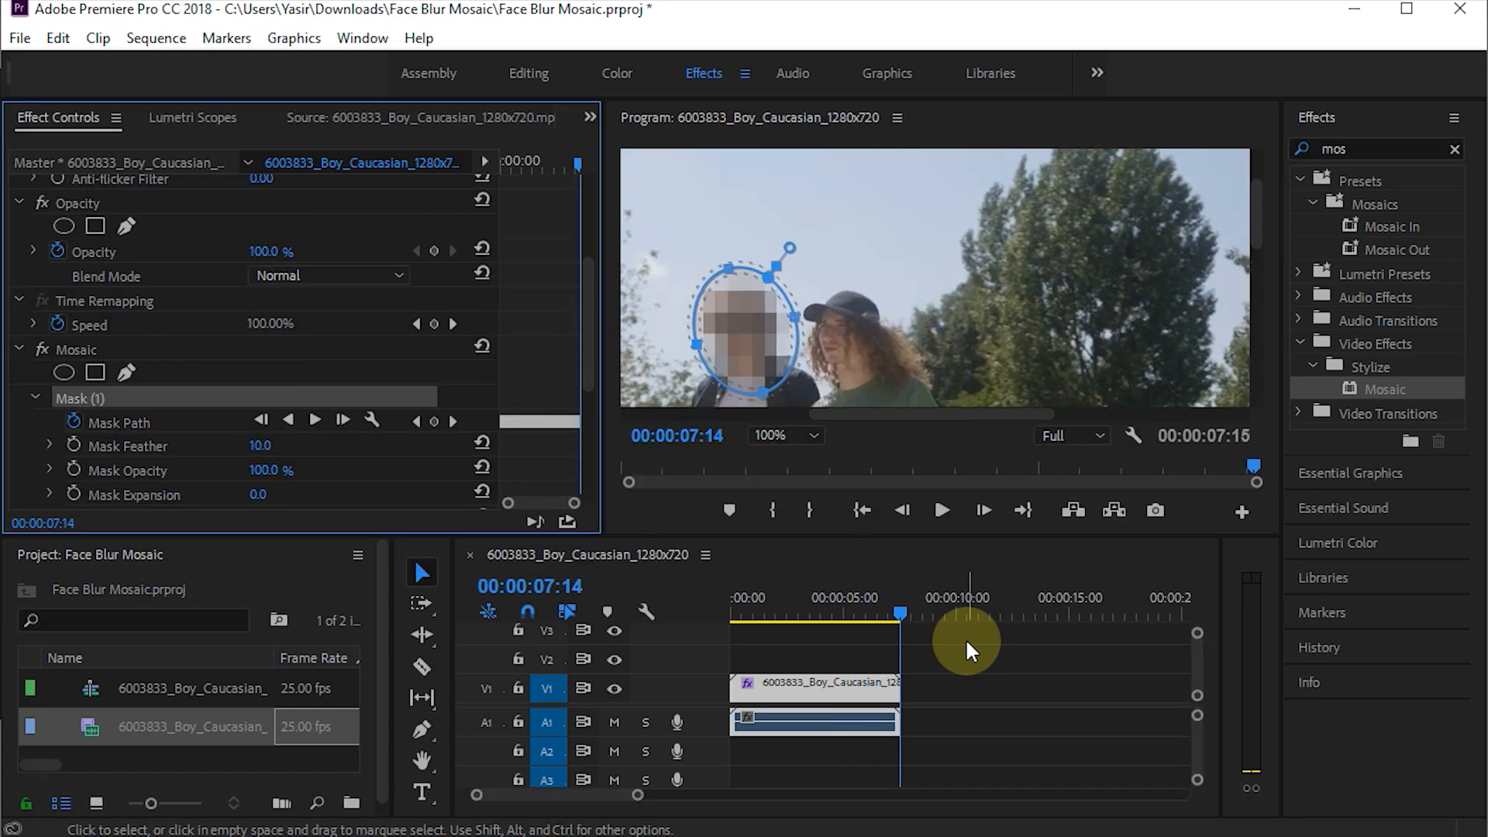
click(816, 436)
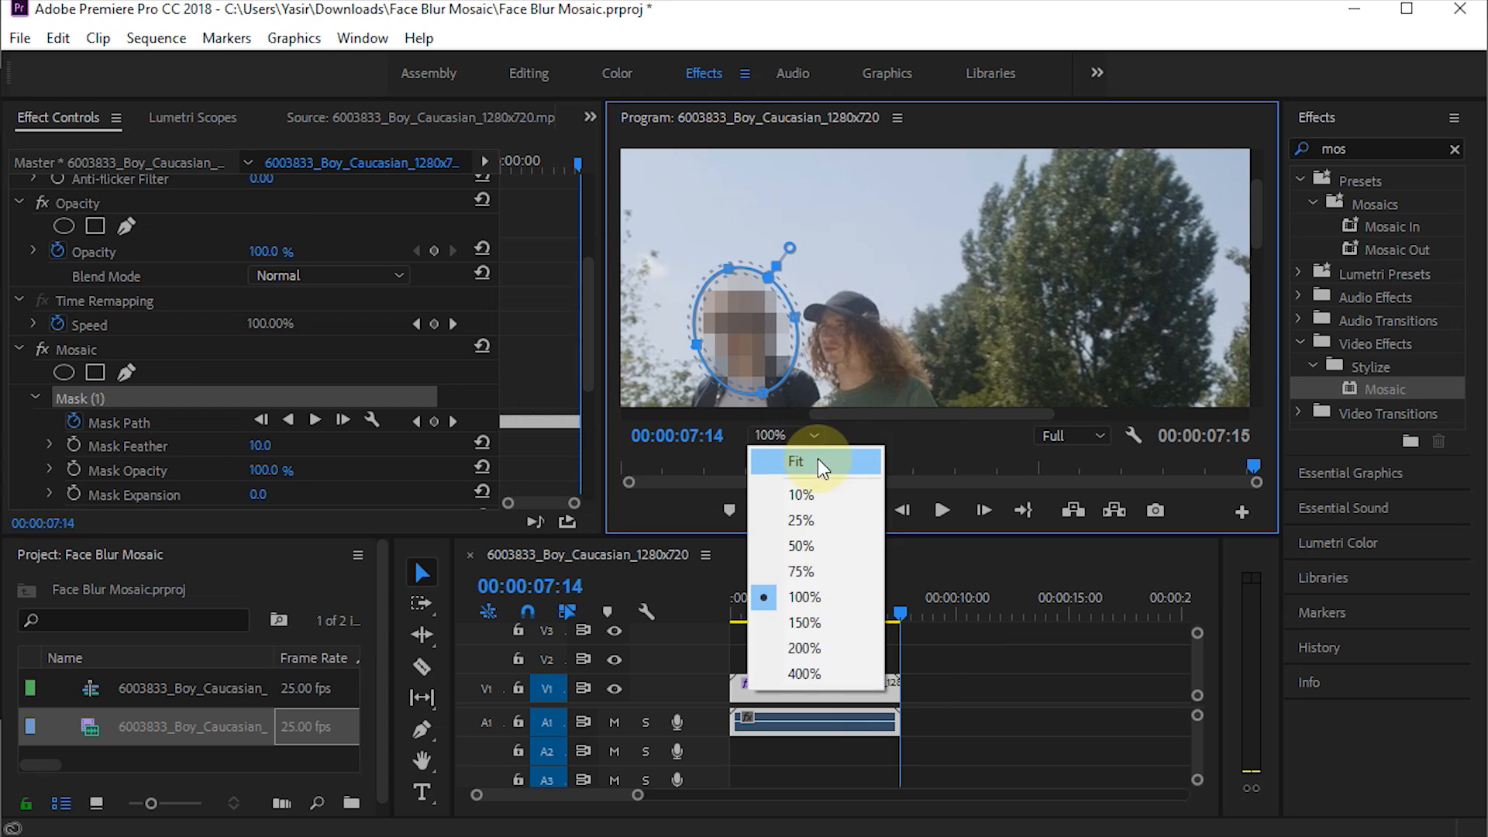
click(816, 460)
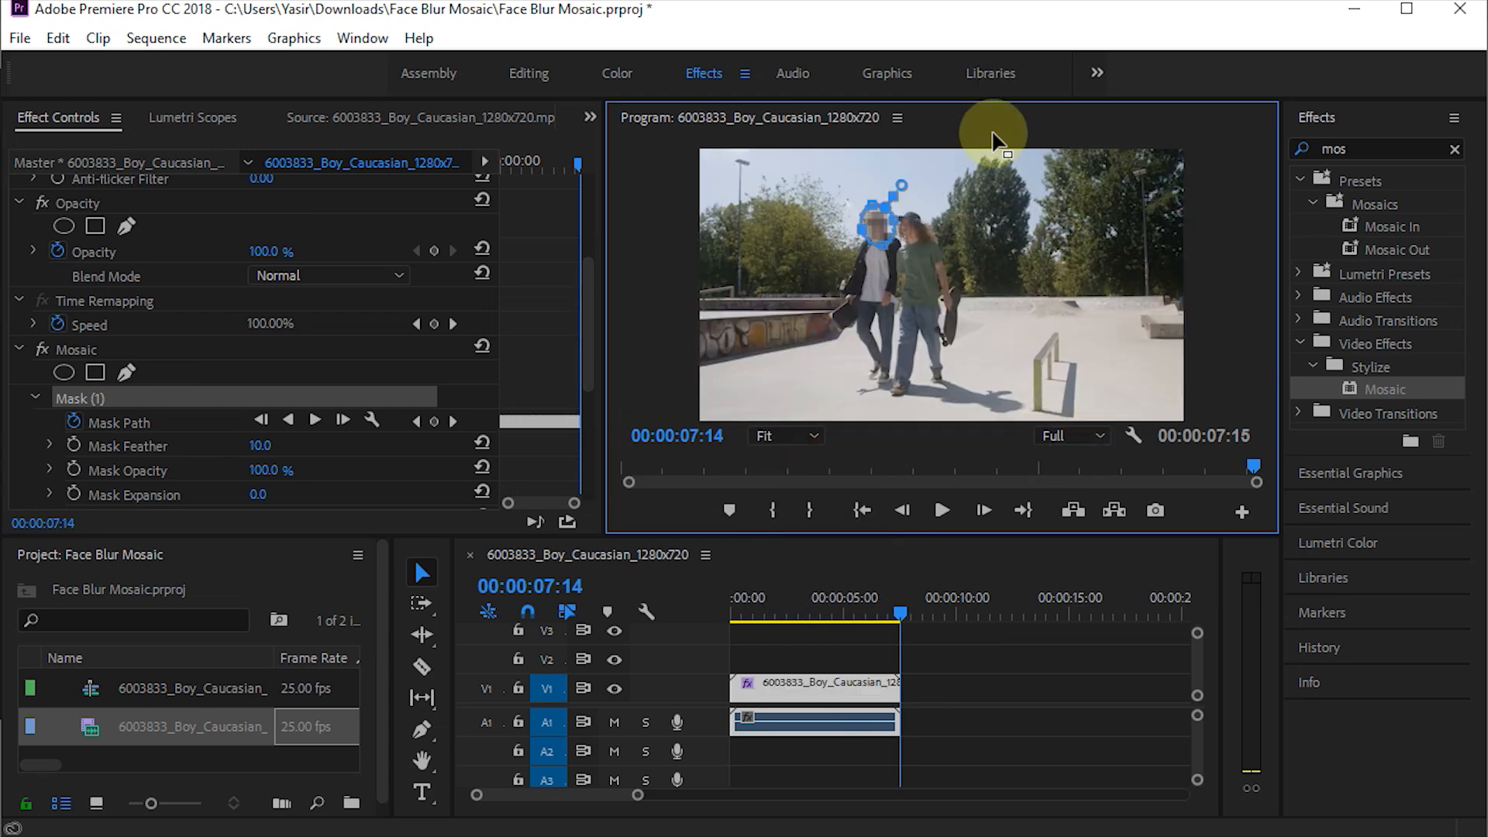
Play the tracked face mosaic through in the maximized Program monitor, restore the layout, and return the playhead to the start.
key(grave)
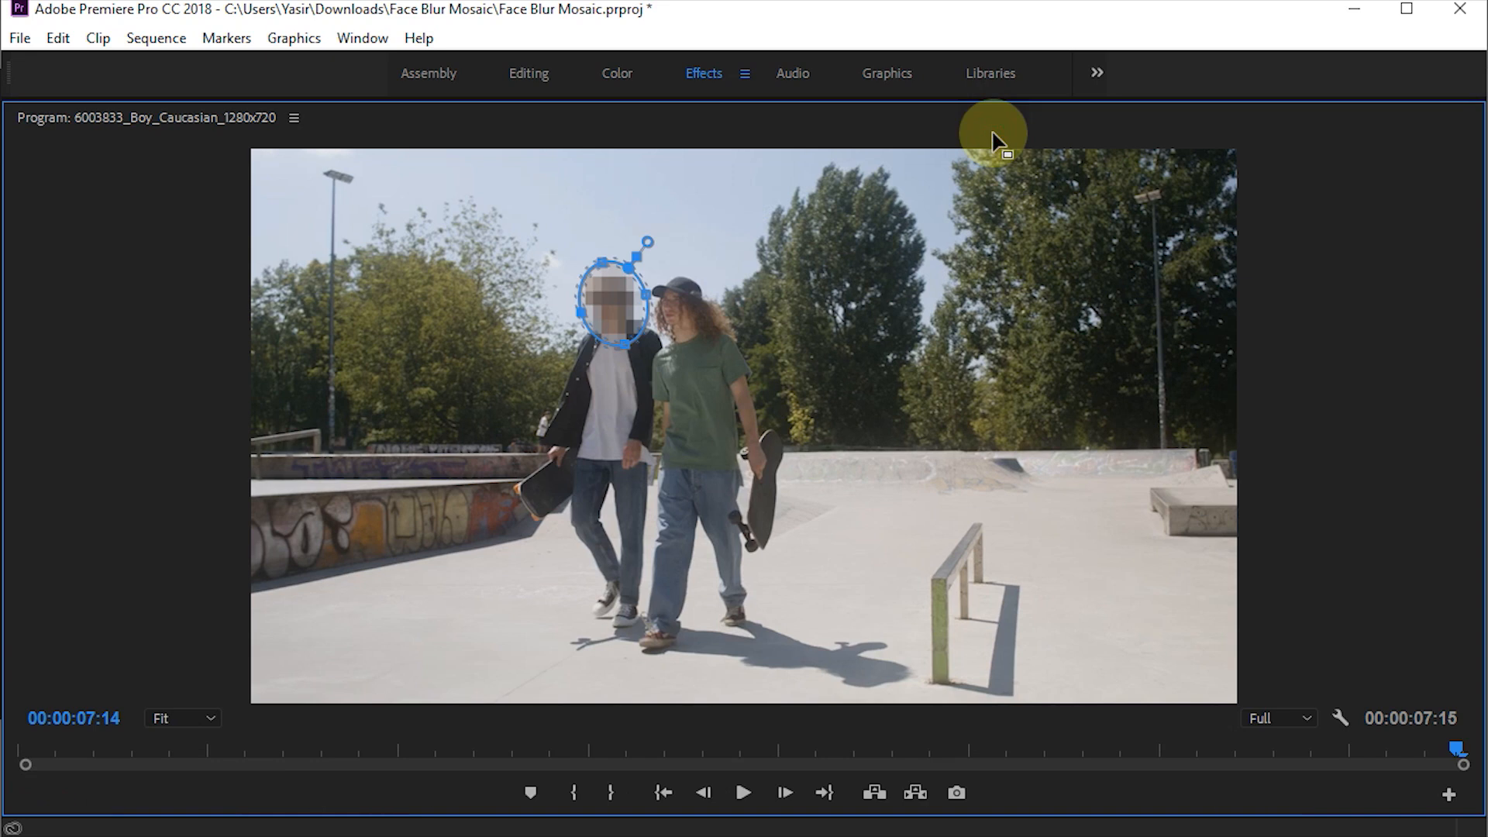
click(743, 792)
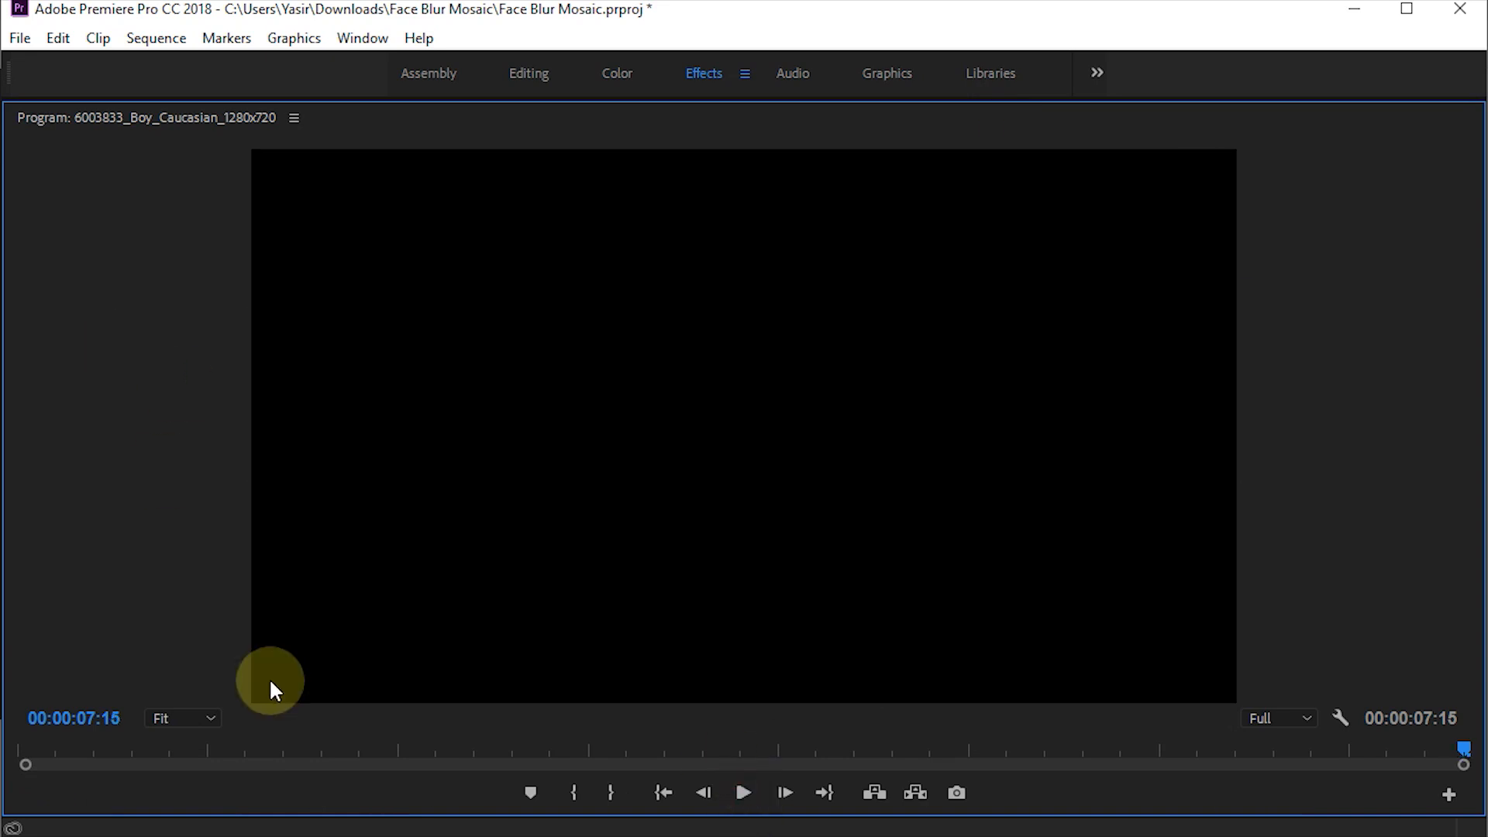
click(751, 792)
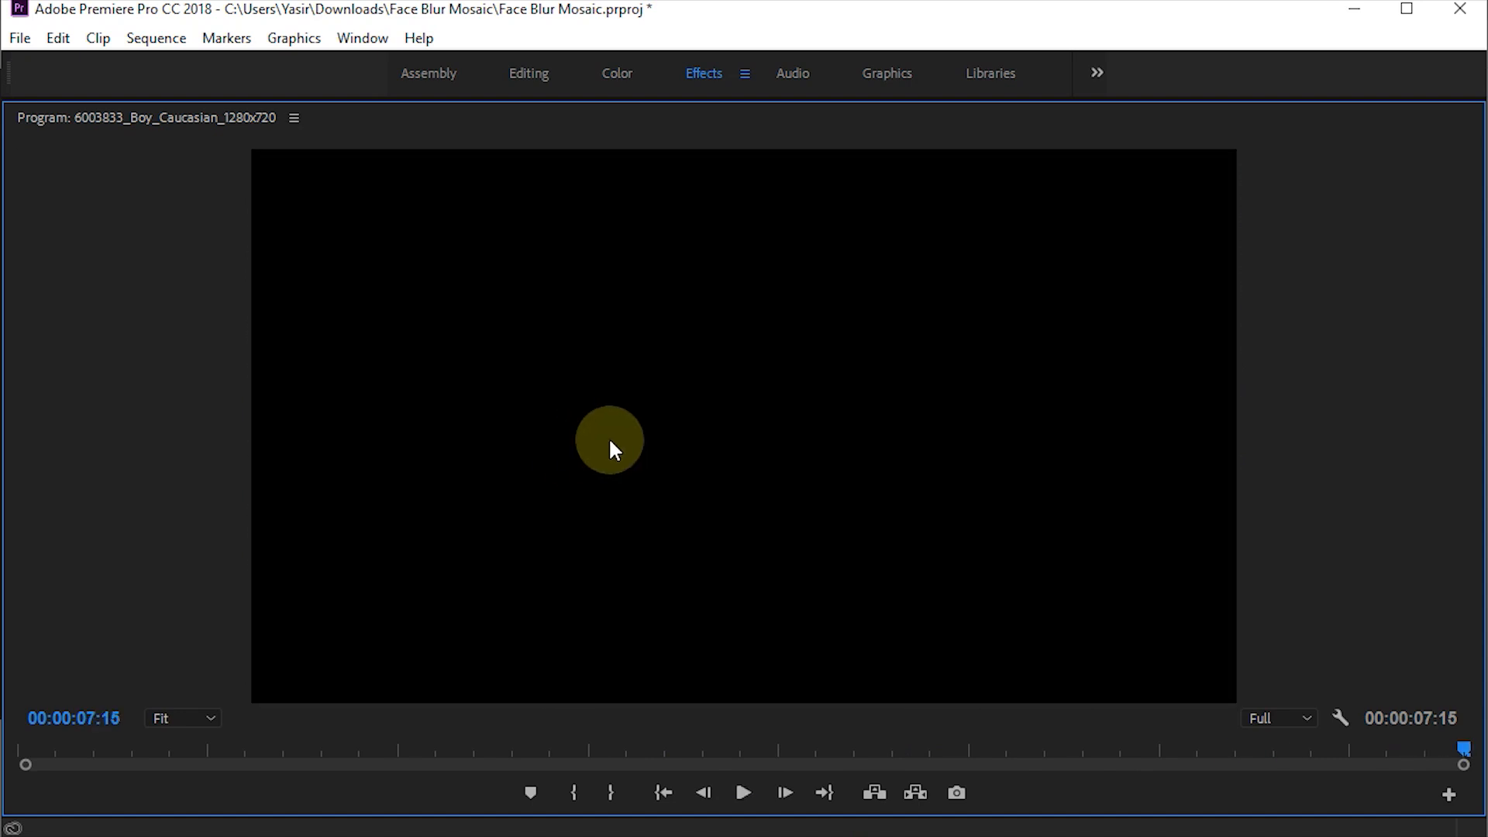
double_click(746, 126)
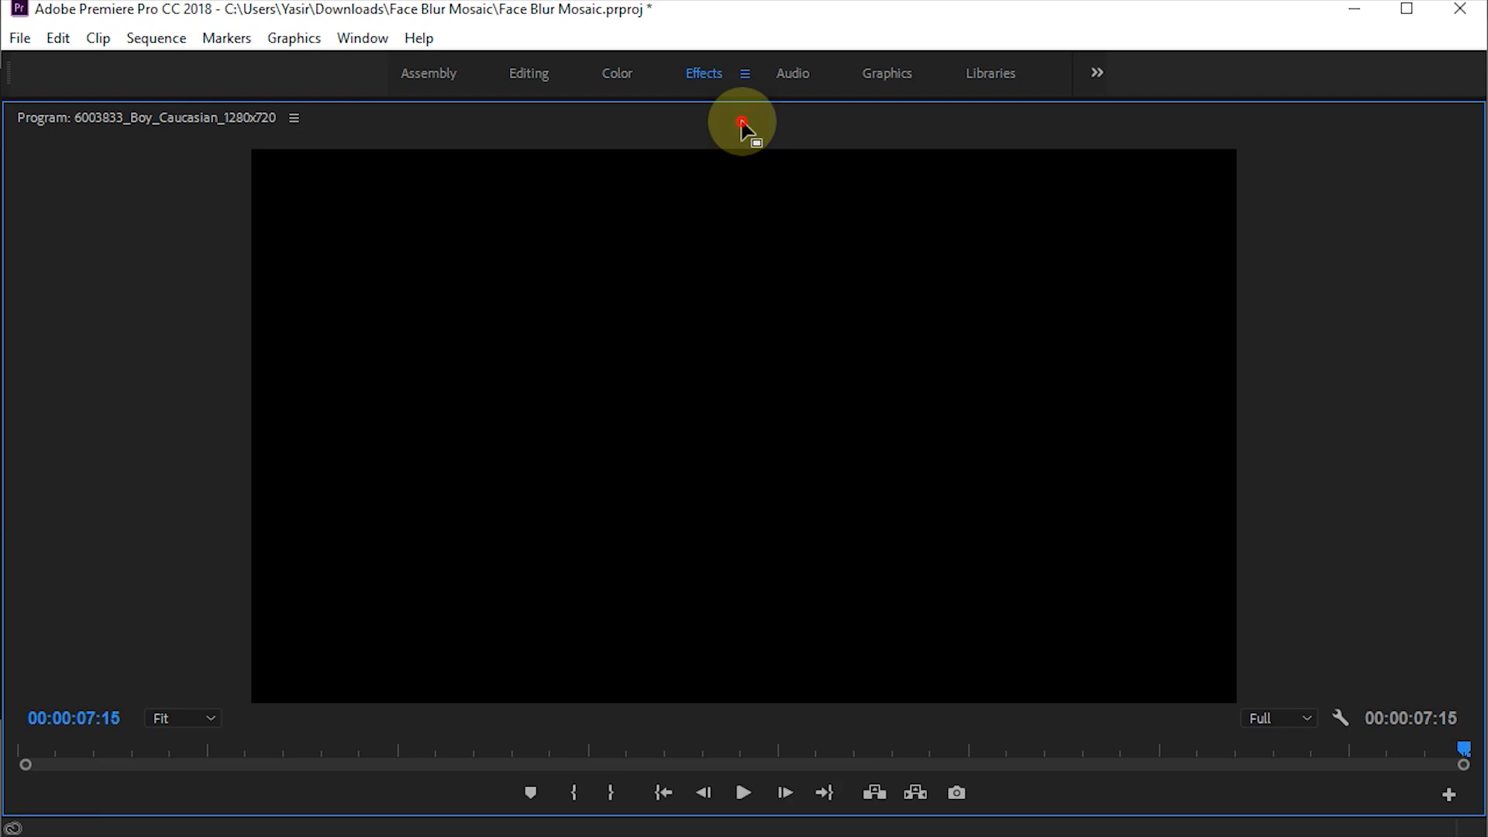
drag(842, 608, 714, 598)
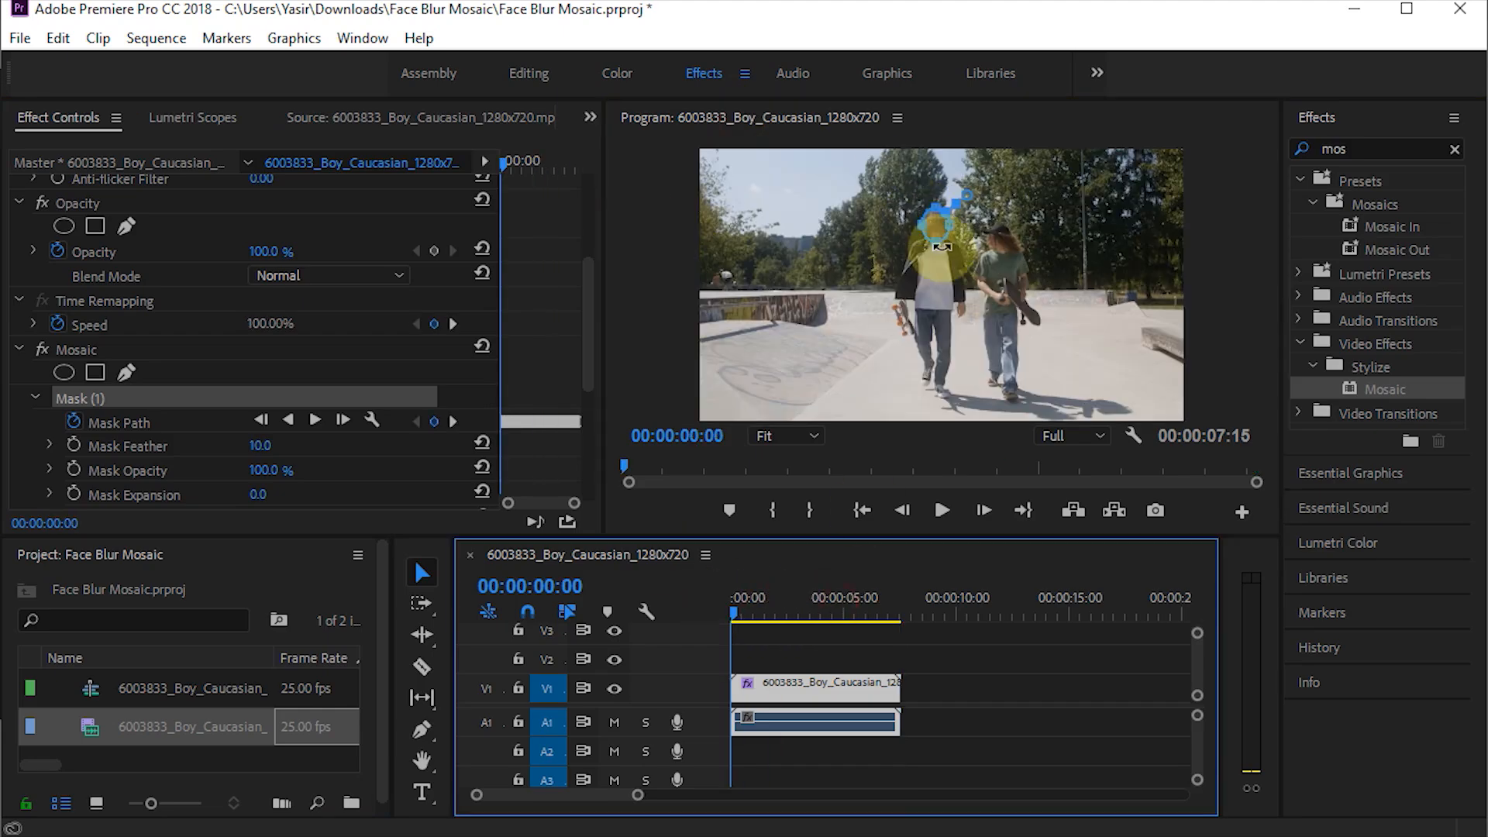